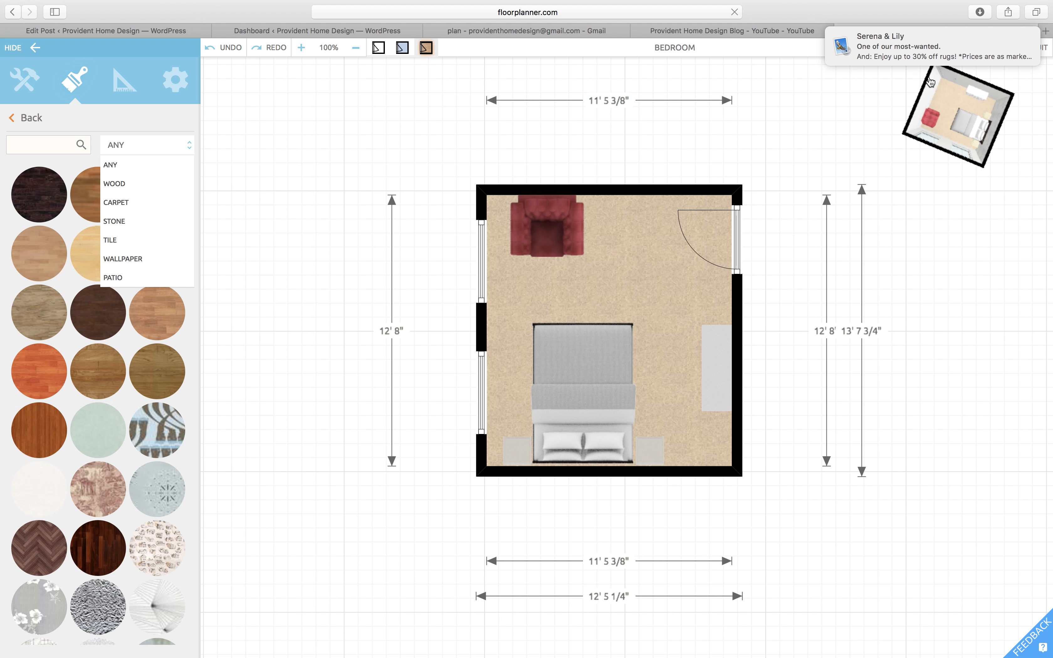
Step: Filter the materials to carpet and cover the bedroom floor with the woven taupe carpet
{"action": "left_click", "coordinate": [1019, 36]}
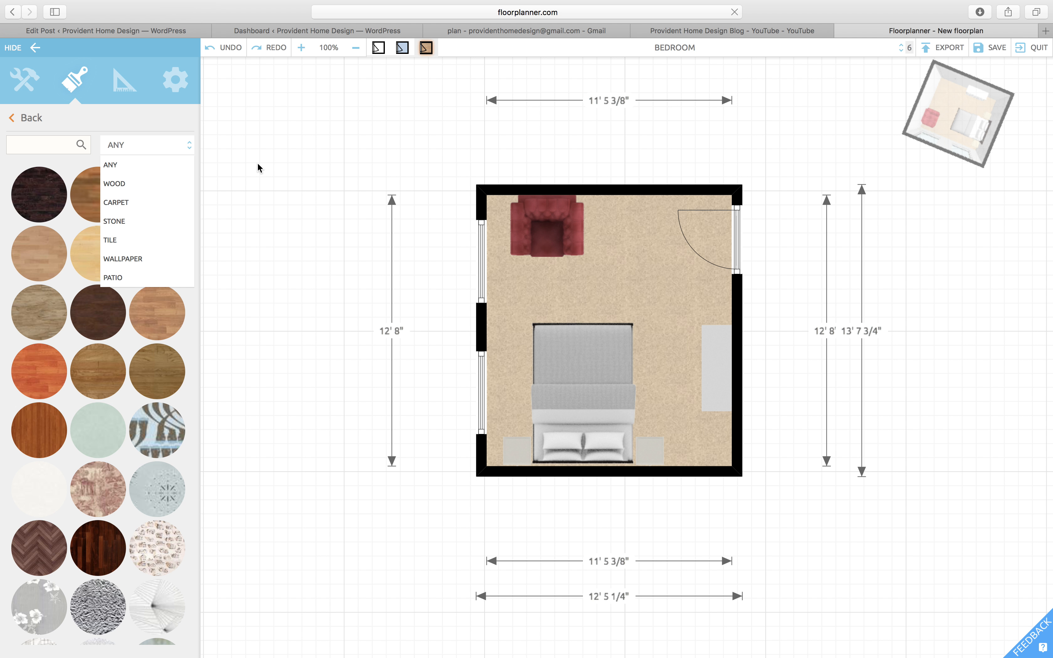
{"action": "left_click", "coordinate": [126, 210]}
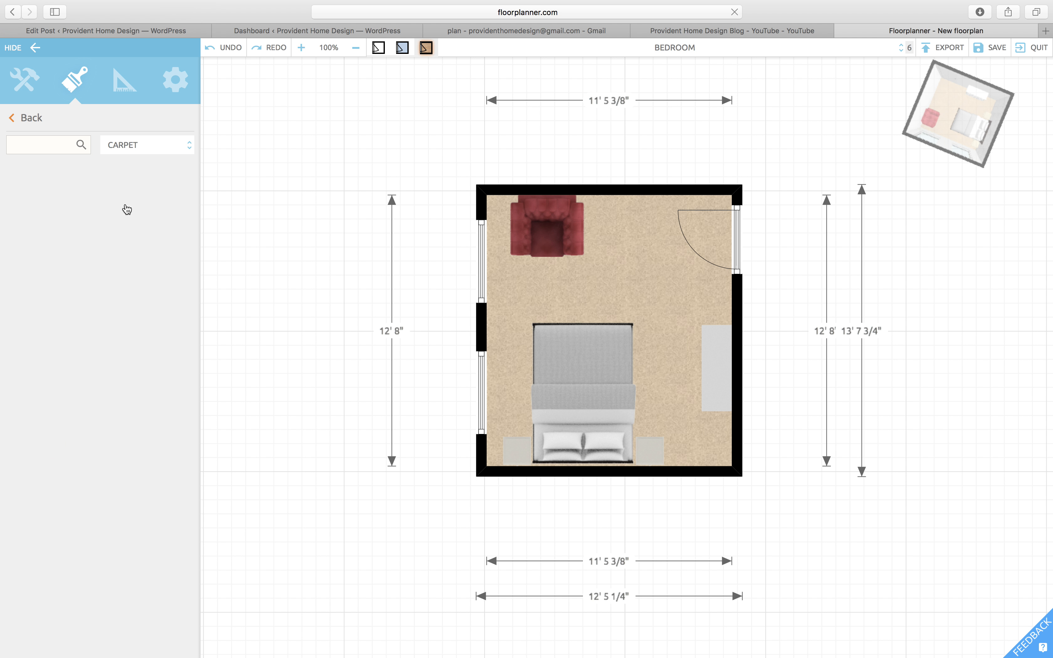
{"action": "scroll", "coordinate": [126, 348], "scroll_direction": "down", "scroll_amount": 1}
{"action": "scroll", "coordinate": [126, 348], "scroll_direction": "down", "scroll_amount": 10}
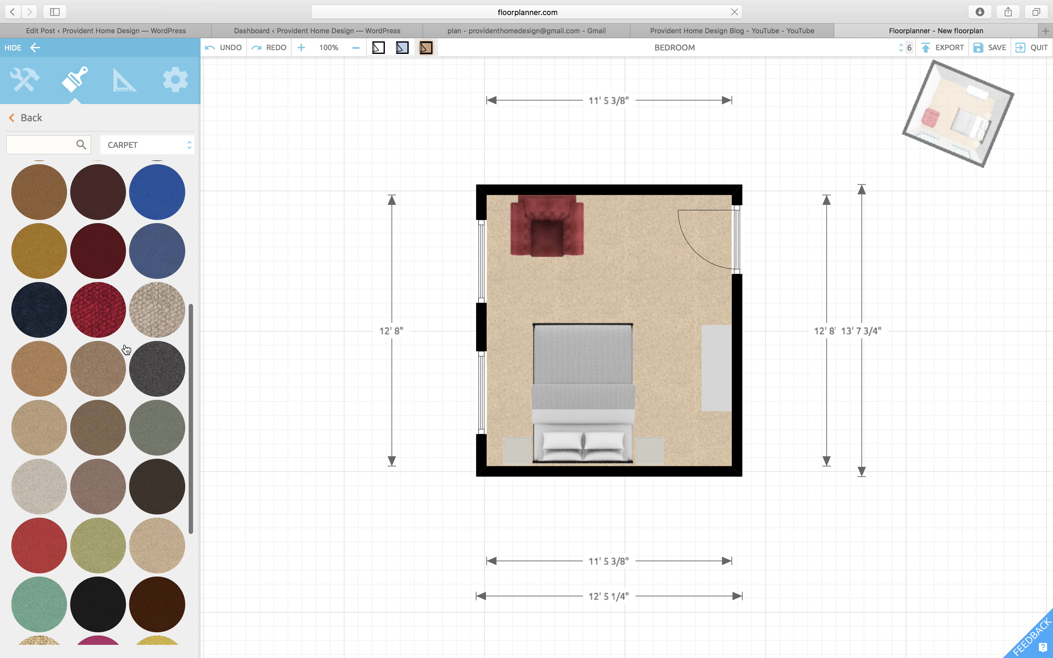
{"action": "scroll", "coordinate": [125, 348], "scroll_direction": "up", "scroll_amount": 6}
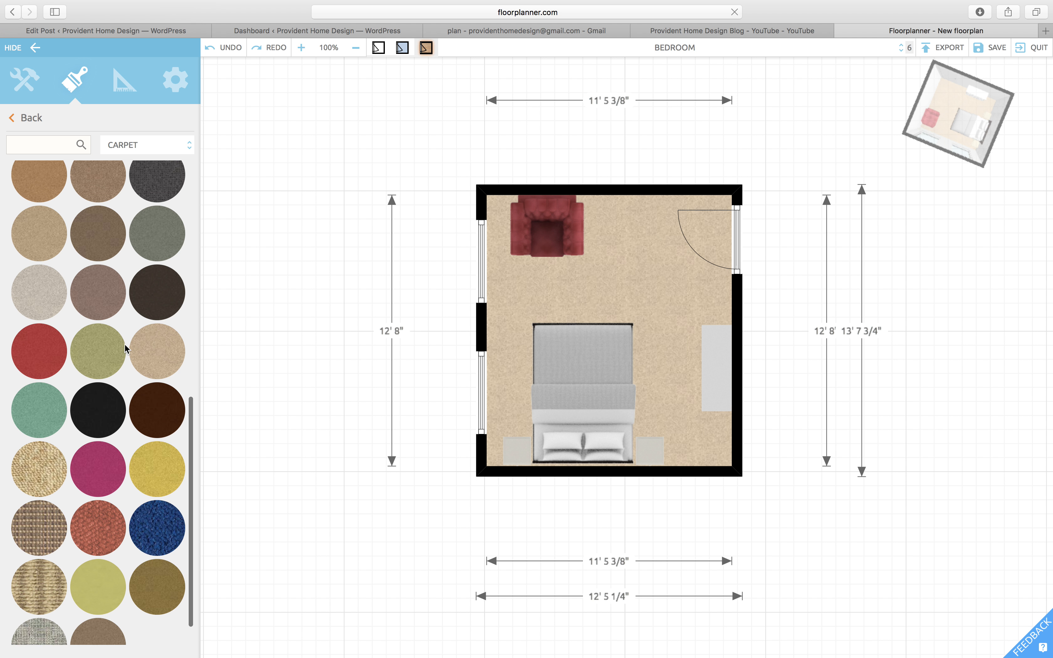
{"action": "scroll", "coordinate": [125, 349], "scroll_direction": "up", "scroll_amount": 4}
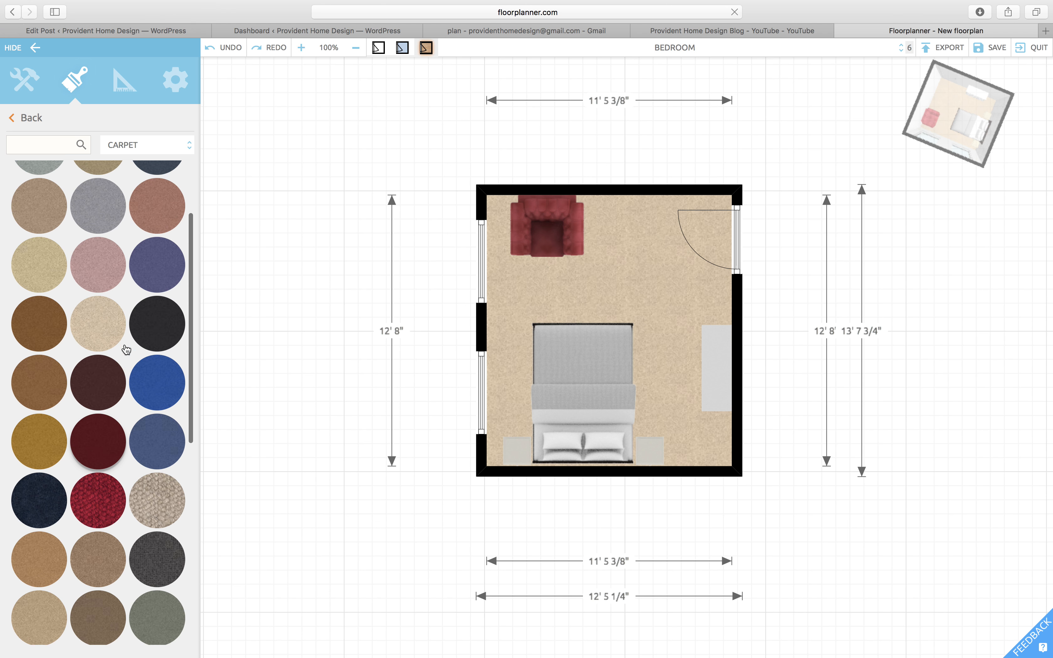
{"action": "scroll", "coordinate": [126, 349], "scroll_direction": "down", "scroll_amount": 3}
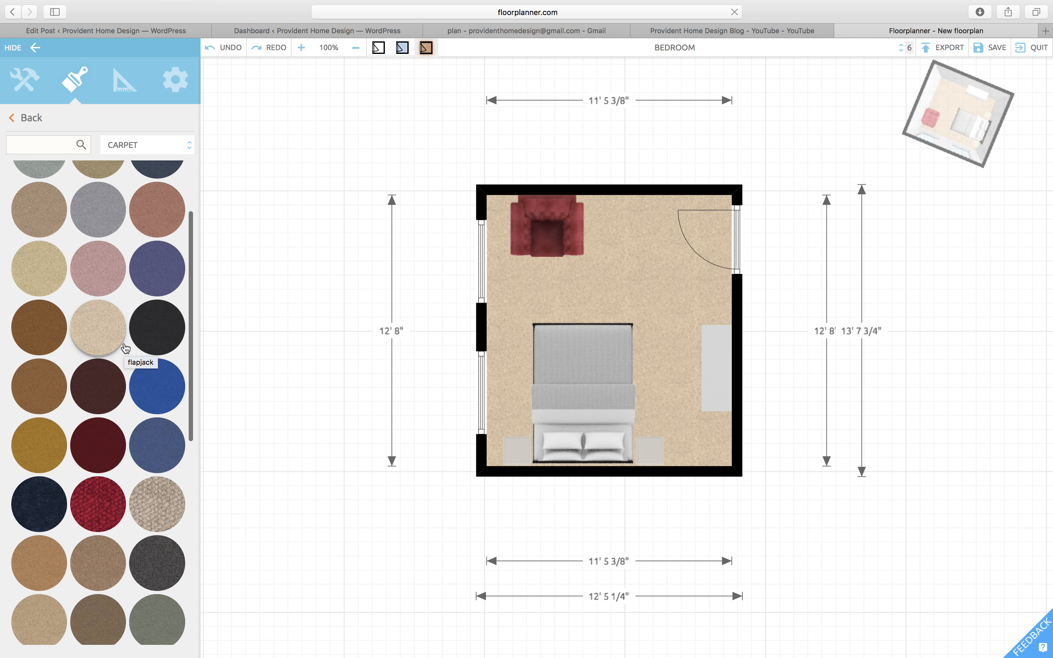
{"action": "left_click_drag", "start_coordinate": [104, 331], "coordinate": [576, 306]}
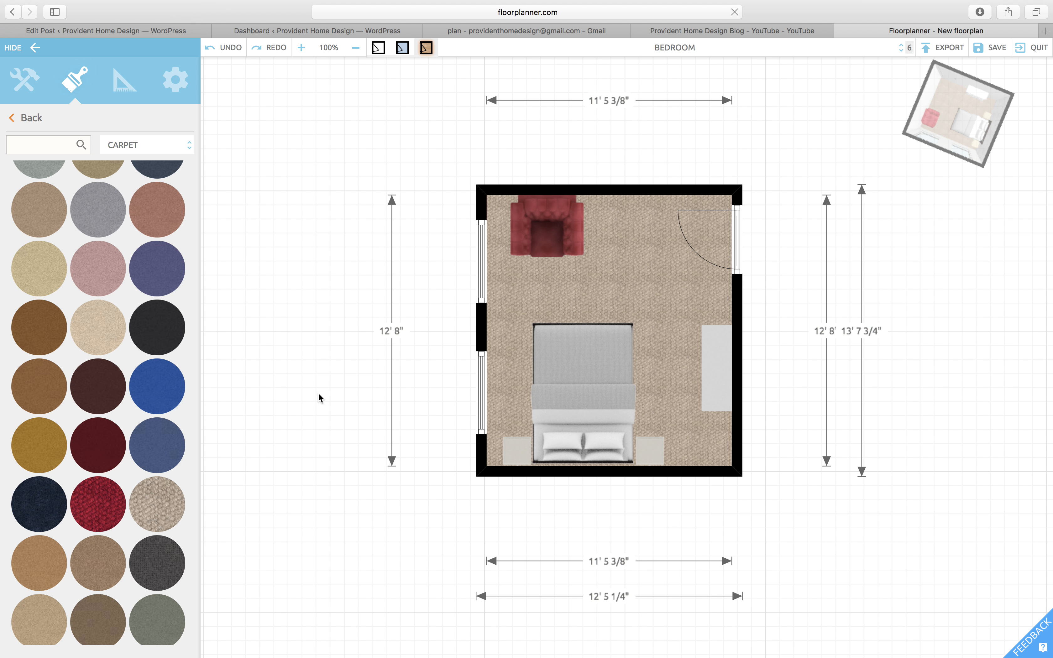
Step: Replace the bedroom floor covering with the light grey-beige carpet
{"action": "scroll", "coordinate": [146, 501], "scroll_direction": "up", "scroll_amount": 3}
{"action": "scroll", "coordinate": [141, 505], "scroll_direction": "down", "scroll_amount": 10}
{"action": "left_click_drag", "start_coordinate": [31, 424], "coordinate": [568, 274]}
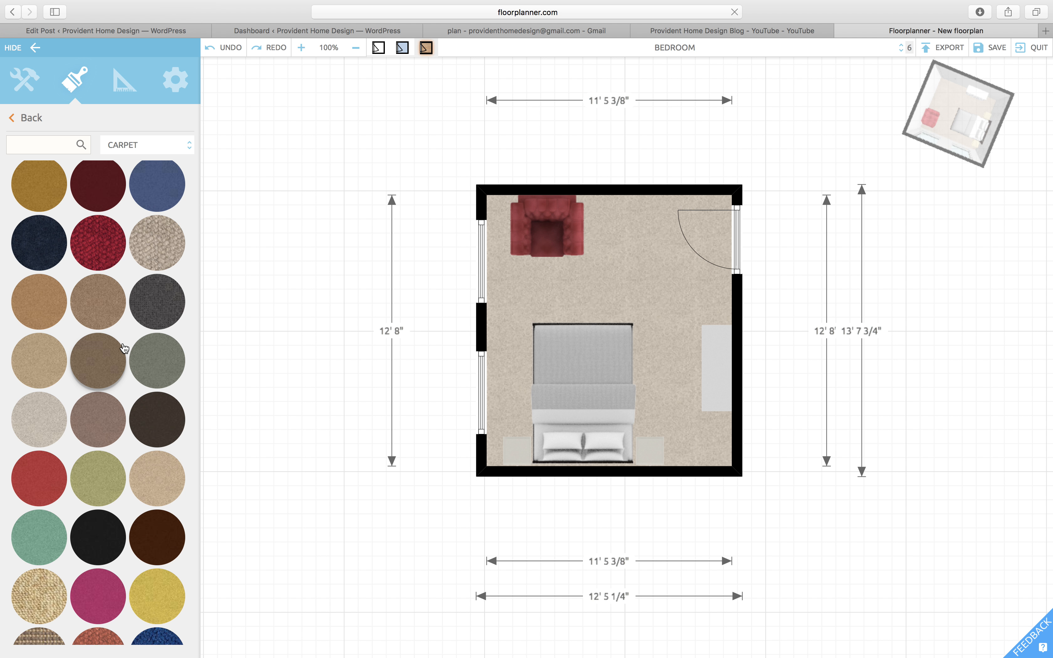
Step: Filter the materials to wood and try a medium-brown wood and a pale whitewashed wood on the bedroom floor
{"action": "scroll", "coordinate": [123, 348], "scroll_direction": "up", "scroll_amount": 10}
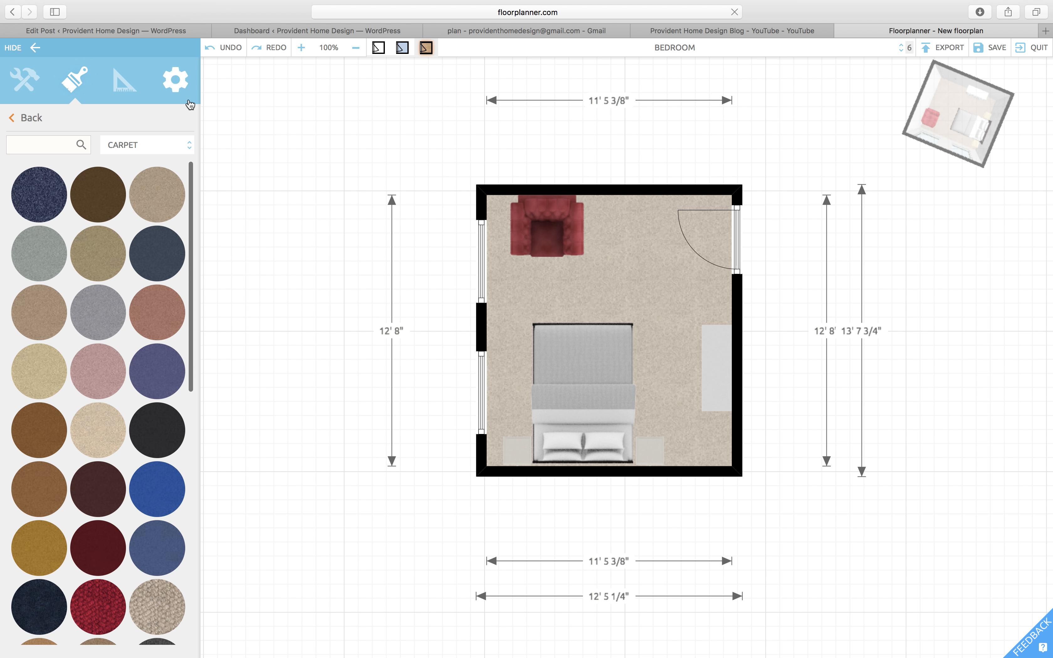
{"action": "left_click", "coordinate": [192, 150]}
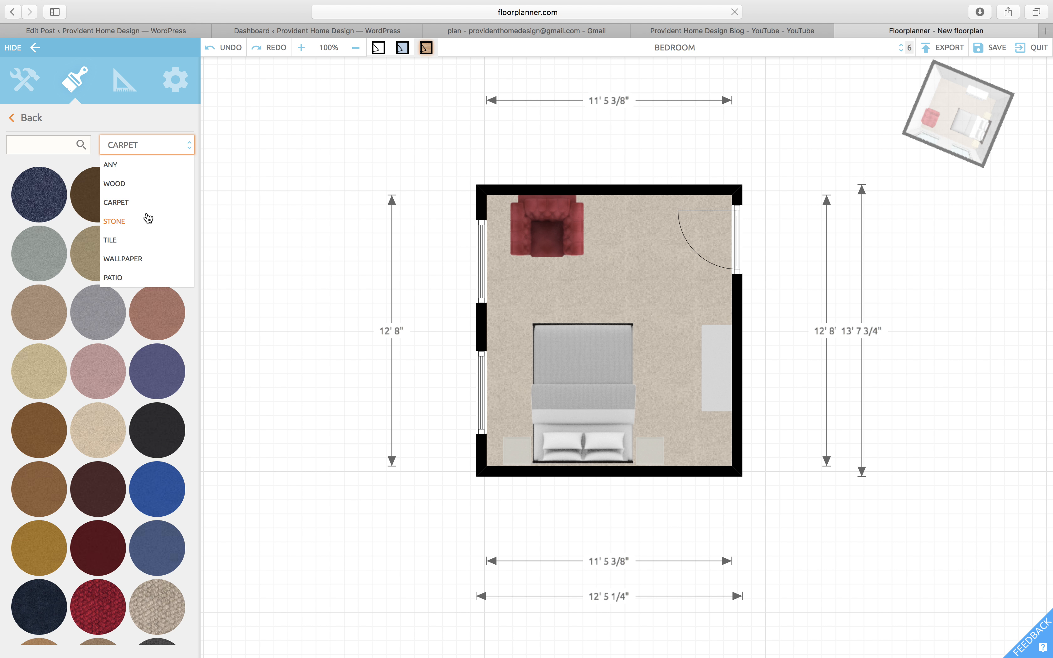
{"action": "left_click", "coordinate": [127, 190]}
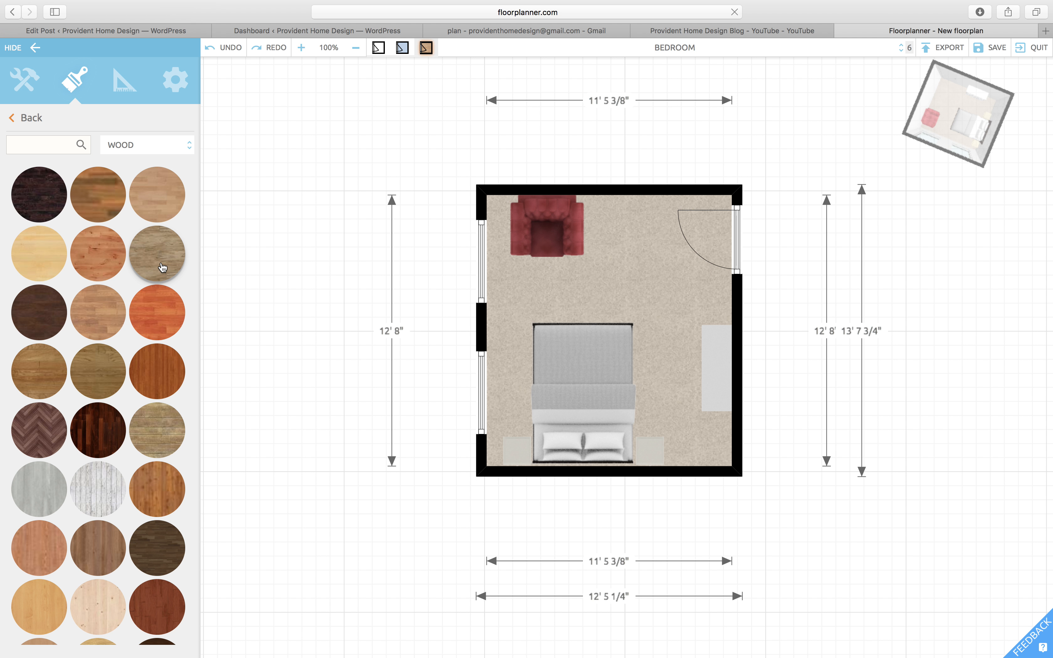
{"action": "left_click_drag", "start_coordinate": [162, 267], "coordinate": [546, 297]}
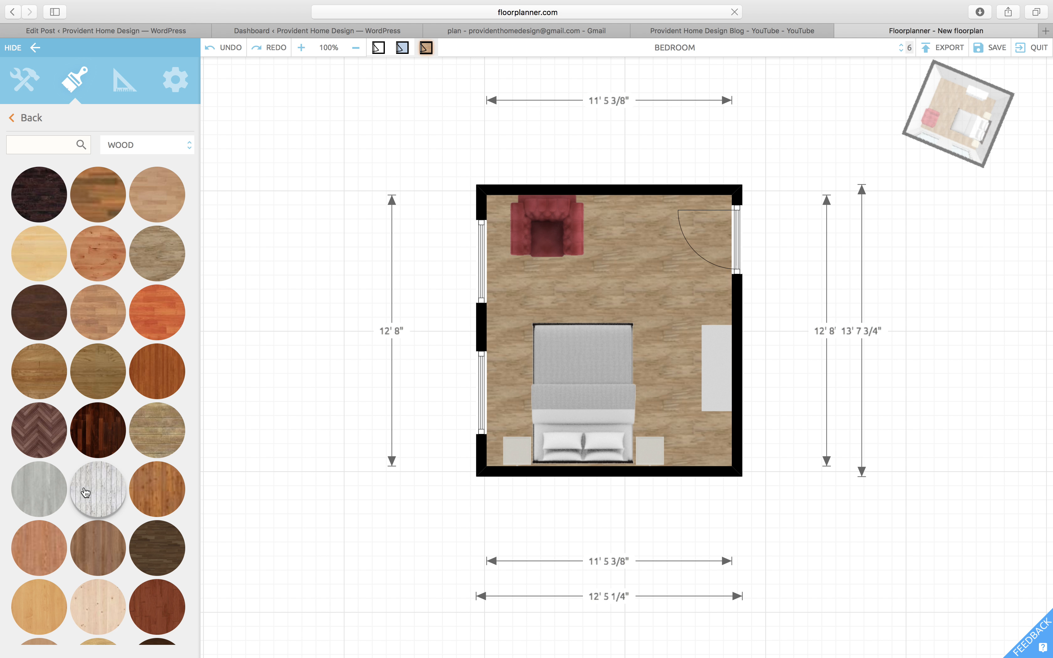
{"action": "scroll", "coordinate": [94, 496], "scroll_direction": "down", "scroll_amount": 5}
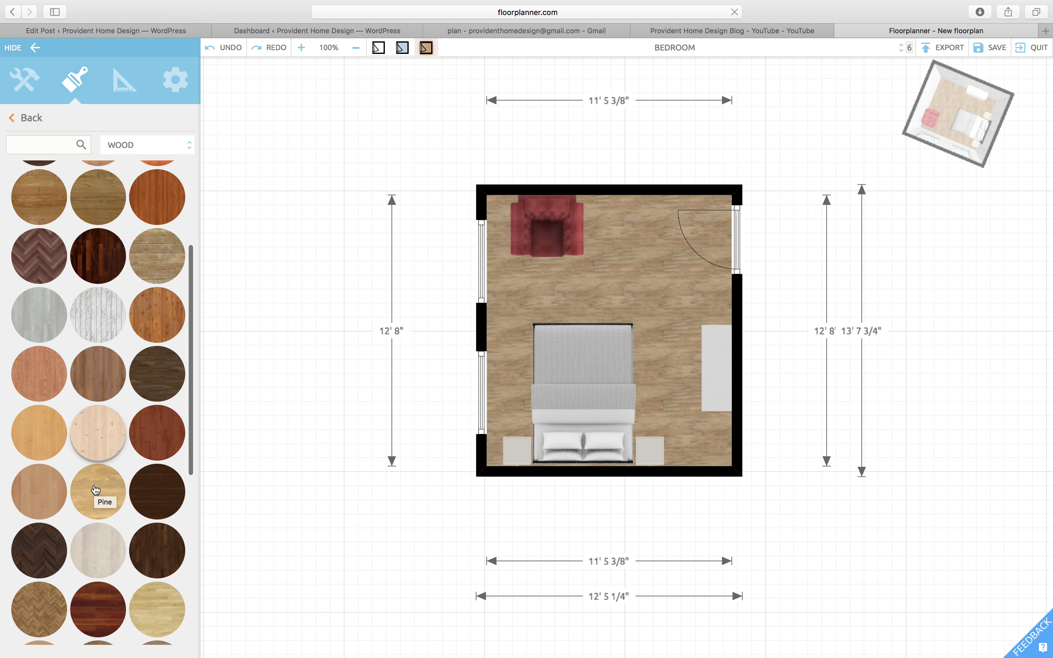
{"action": "left_click_drag", "start_coordinate": [96, 505], "coordinate": [559, 307]}
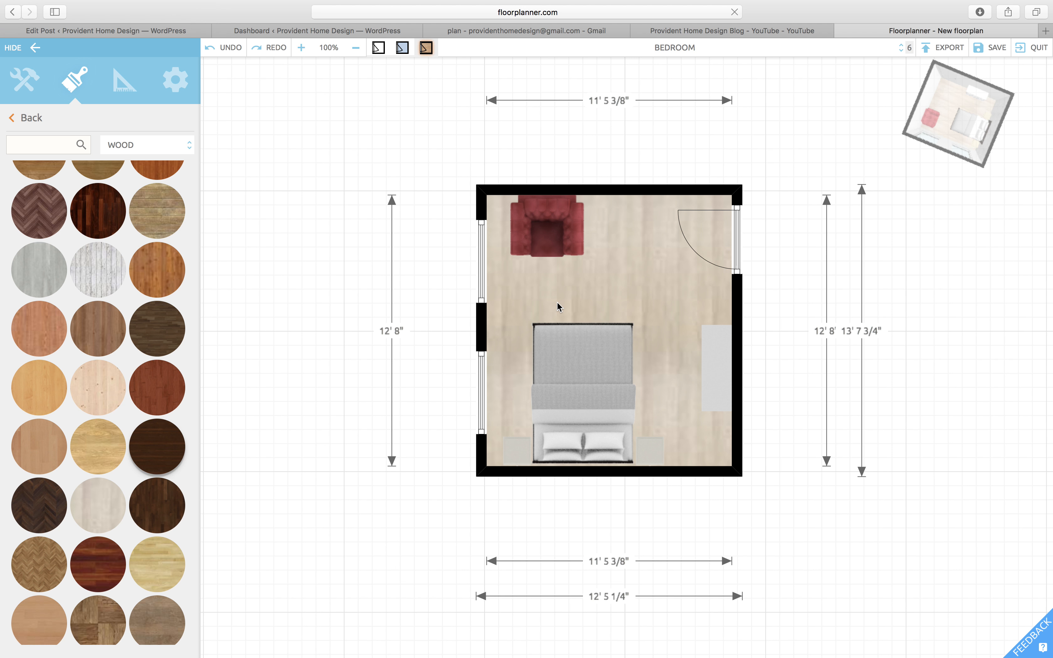
Step: Filter the materials to carpet and cover the bedroom floor with the beige flapjack carpet
{"action": "scroll", "coordinate": [125, 354], "scroll_direction": "up", "scroll_amount": 5}
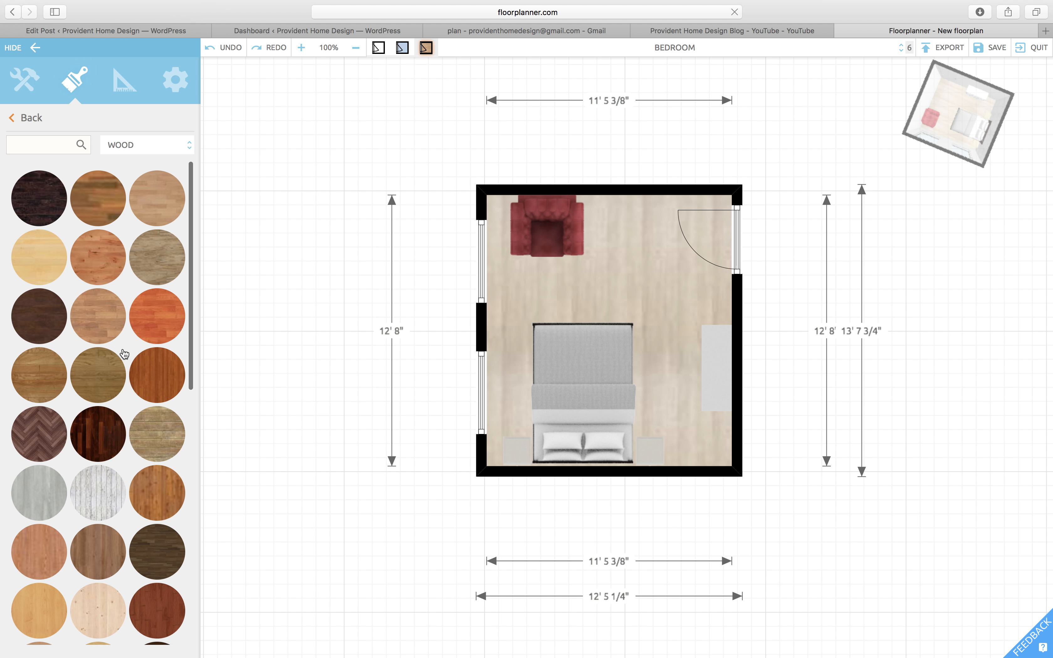
{"action": "left_click", "coordinate": [189, 147]}
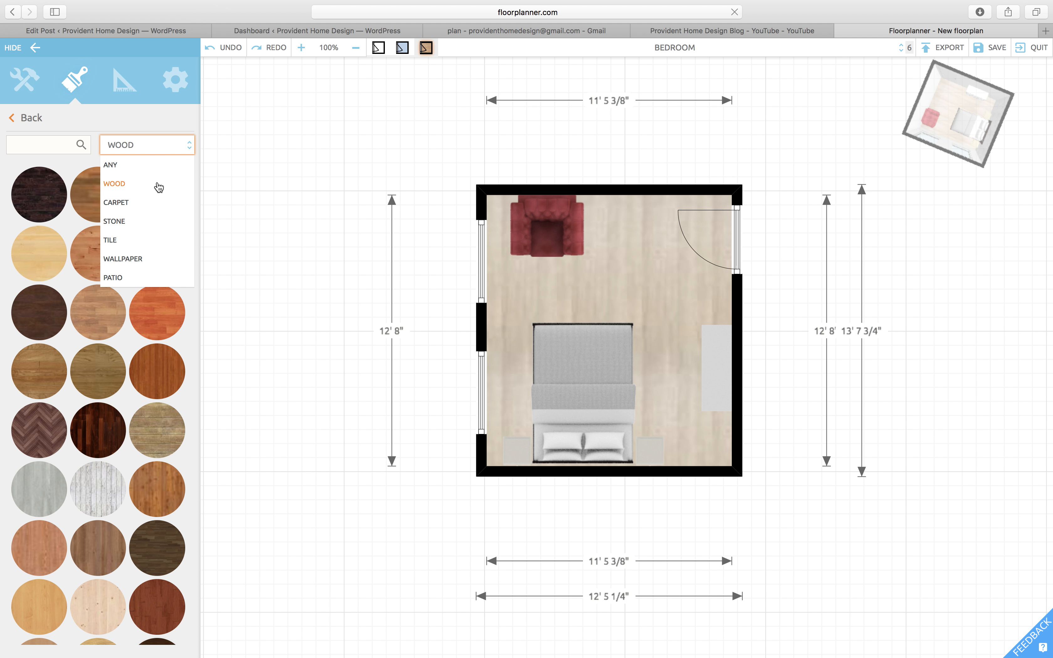
{"action": "left_click", "coordinate": [155, 205]}
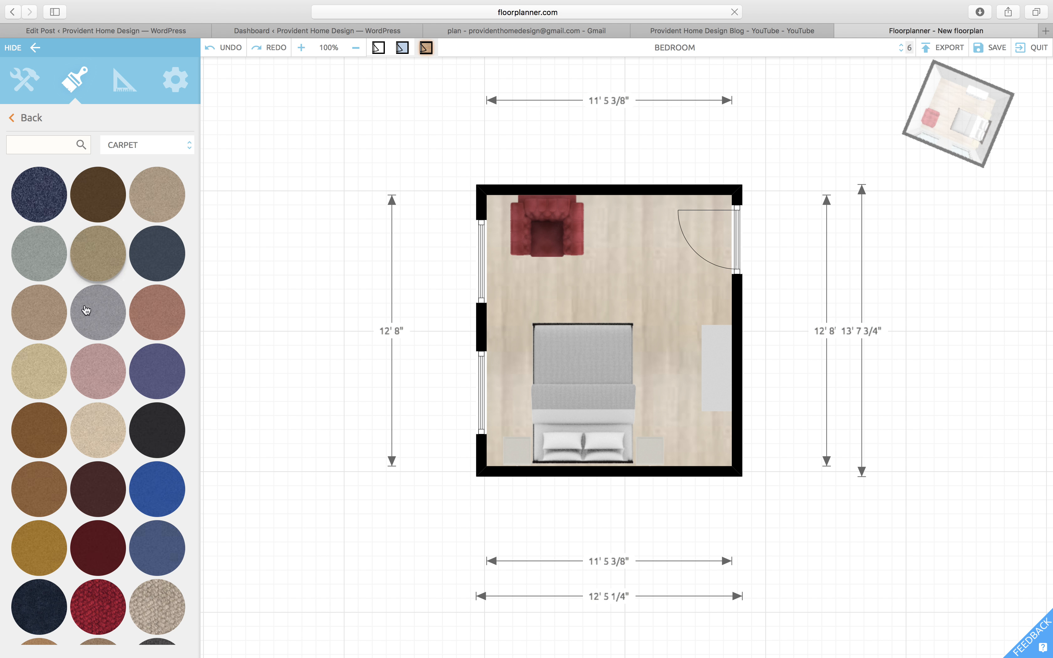
{"action": "scroll", "coordinate": [50, 404], "scroll_direction": "down", "scroll_amount": 2}
{"action": "scroll", "coordinate": [50, 404], "scroll_direction": "down", "scroll_amount": 10}
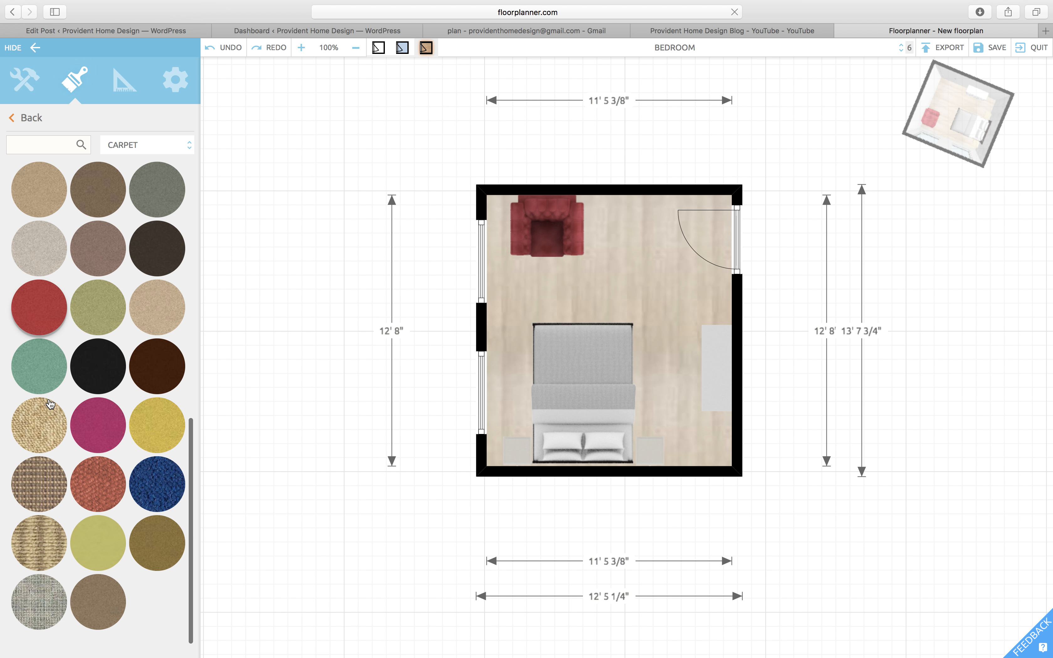
{"action": "scroll", "coordinate": [50, 404], "scroll_direction": "up", "scroll_amount": 10}
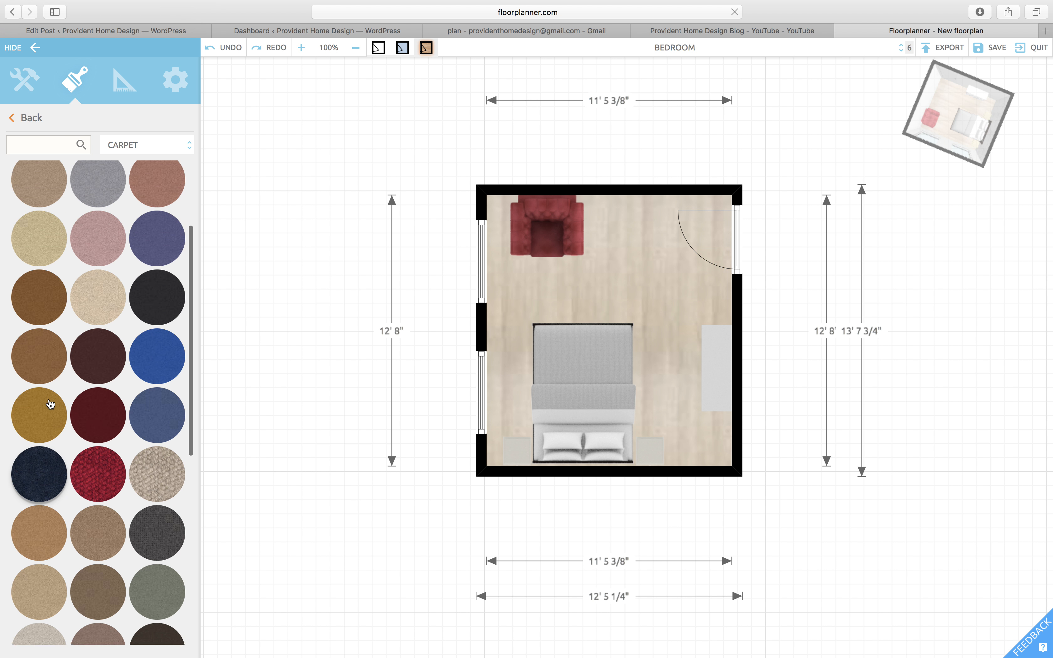
{"action": "left_click_drag", "start_coordinate": [91, 393], "coordinate": [549, 290]}
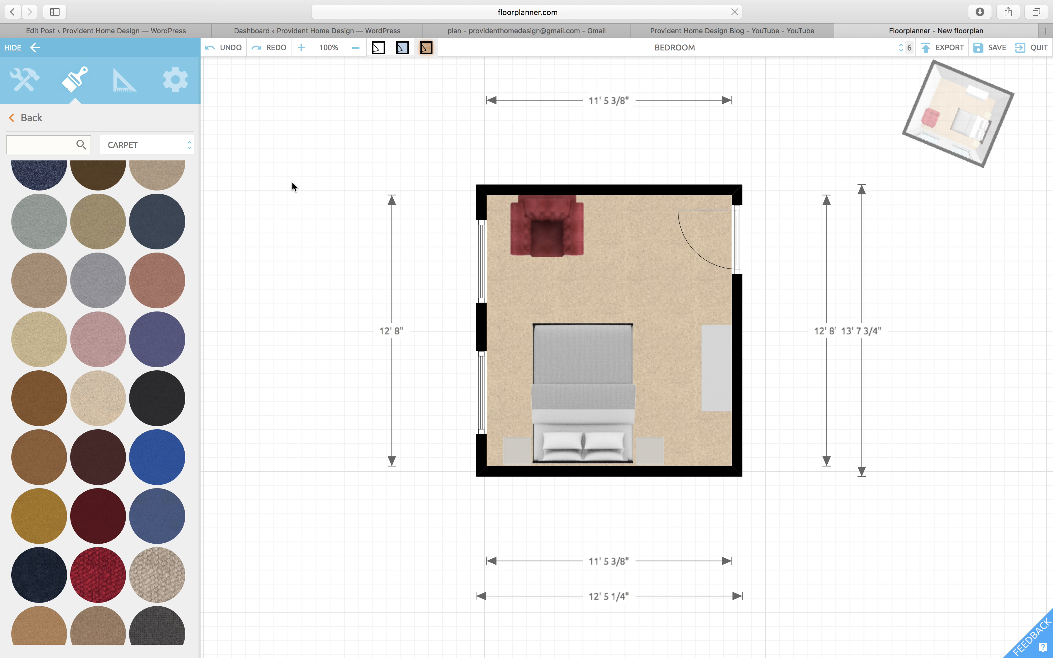
Step: Delete the red armchair from the bedroom and search all furniture for "chair"
{"action": "left_click", "coordinate": [556, 230]}
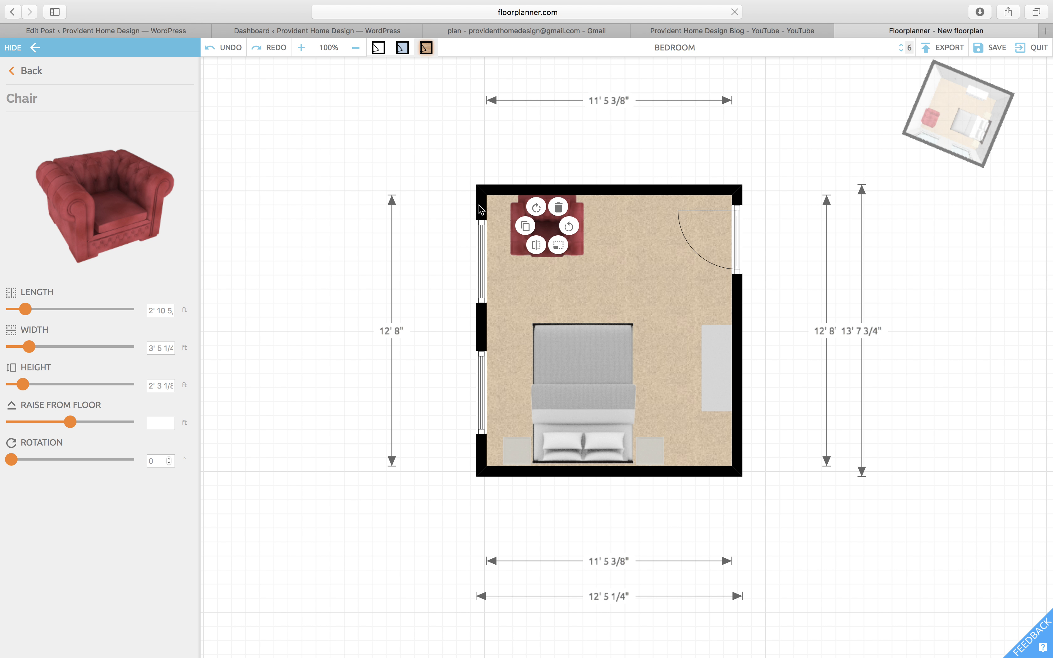
{"action": "left_click", "coordinate": [560, 208]}
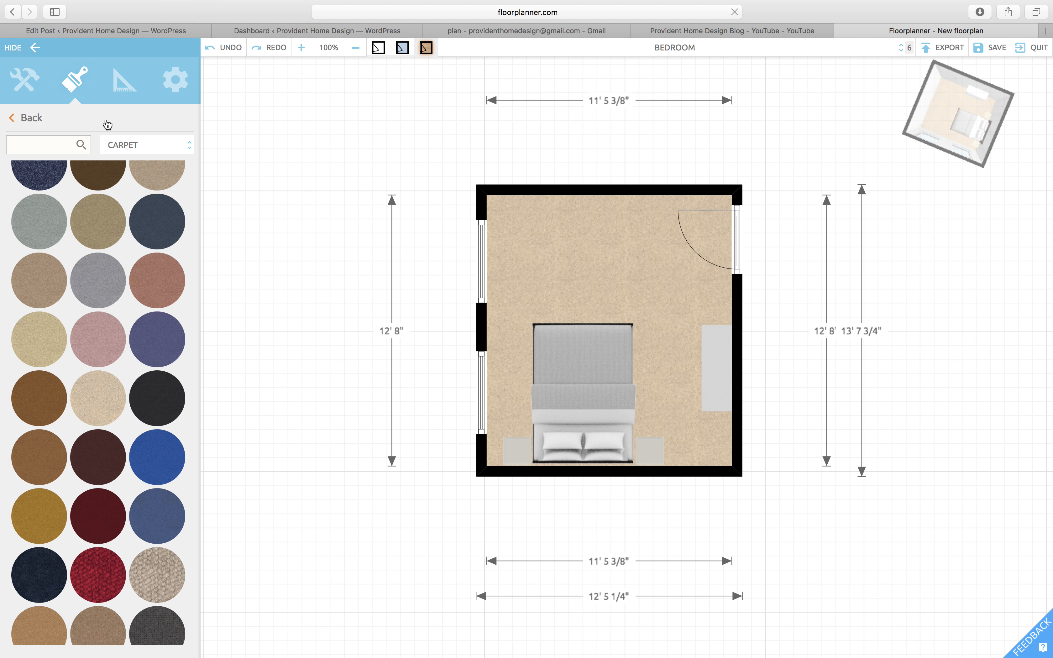
{"action": "left_click", "coordinate": [15, 120]}
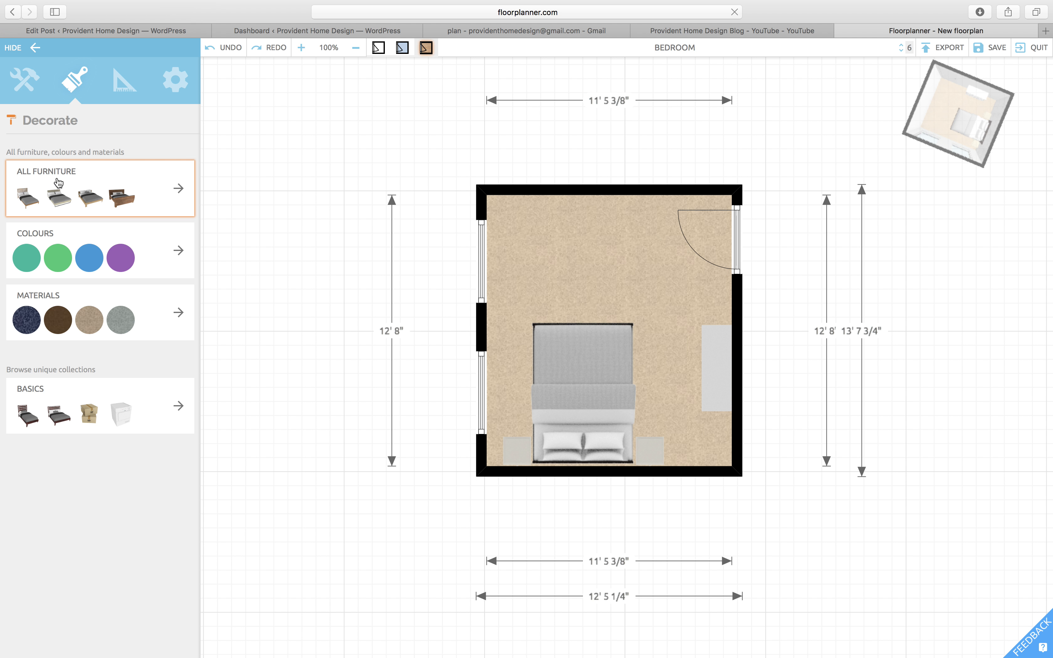
{"action": "left_click", "coordinate": [67, 190]}
{"action": "left_click", "coordinate": [48, 141]}
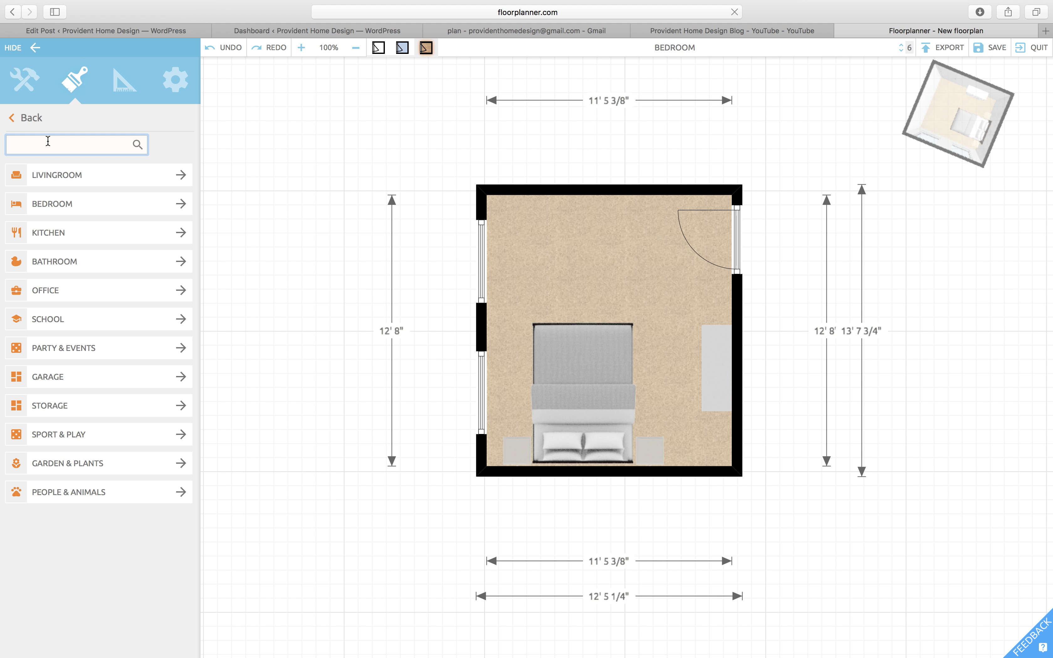
{"action": "type", "text": "chair"}
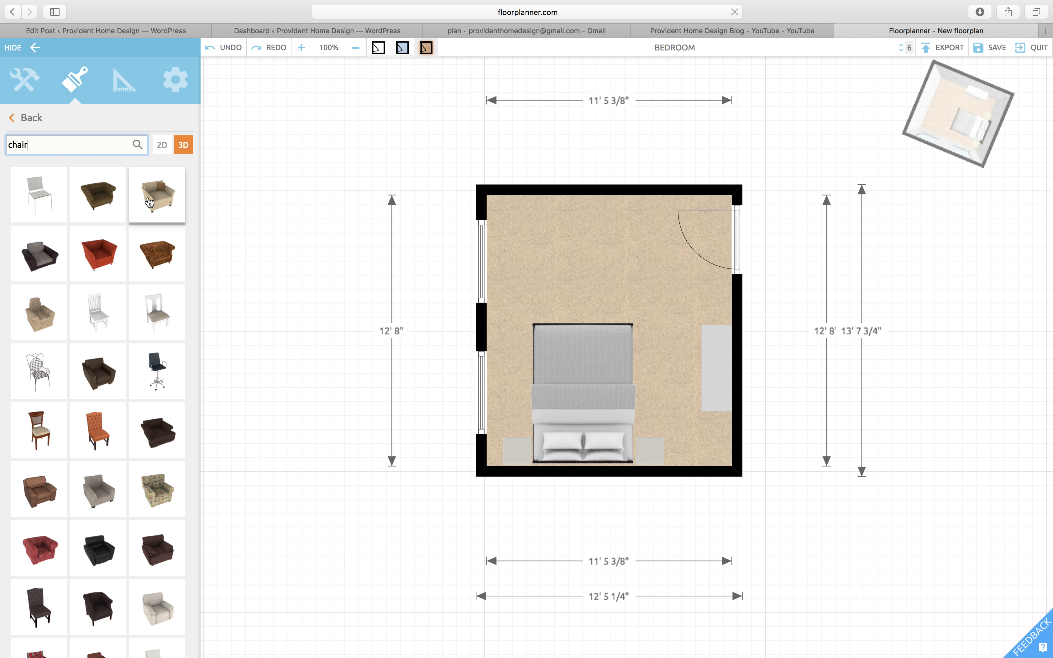
Step: Place the light wood-framed armchair with white cushions at the bedroom's upper wall, near the left corner
{"action": "scroll", "coordinate": [135, 293], "scroll_direction": "down", "scroll_amount": 3}
{"action": "scroll", "coordinate": [135, 292], "scroll_direction": "down", "scroll_amount": 6}
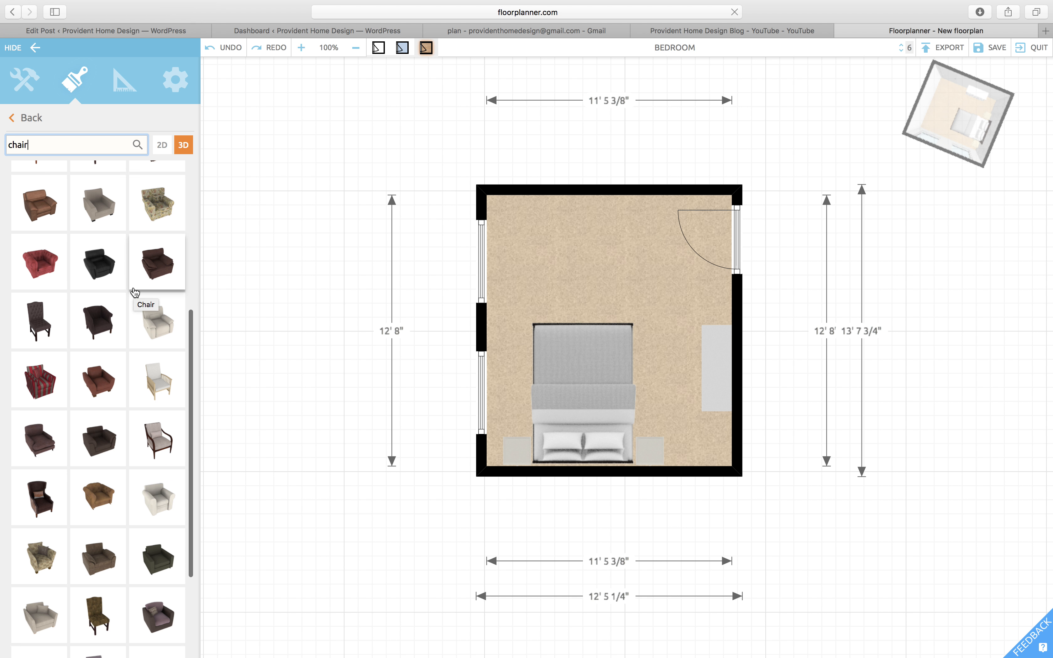
{"action": "scroll", "coordinate": [134, 293], "scroll_direction": "down", "scroll_amount": 2}
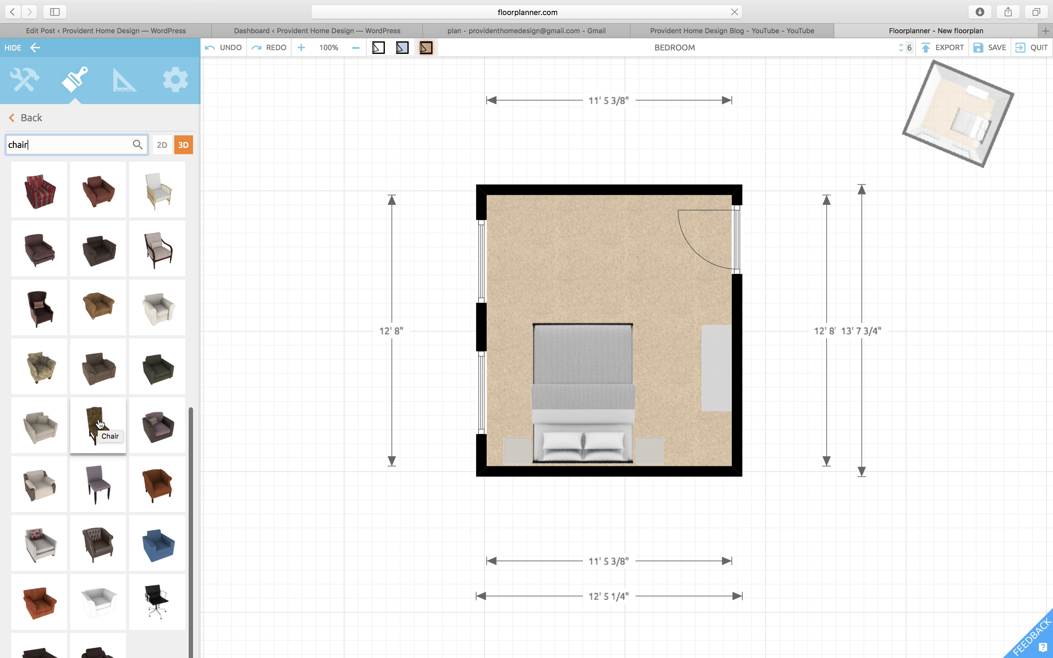
{"action": "scroll", "coordinate": [56, 513], "scroll_direction": "up", "scroll_amount": 8}
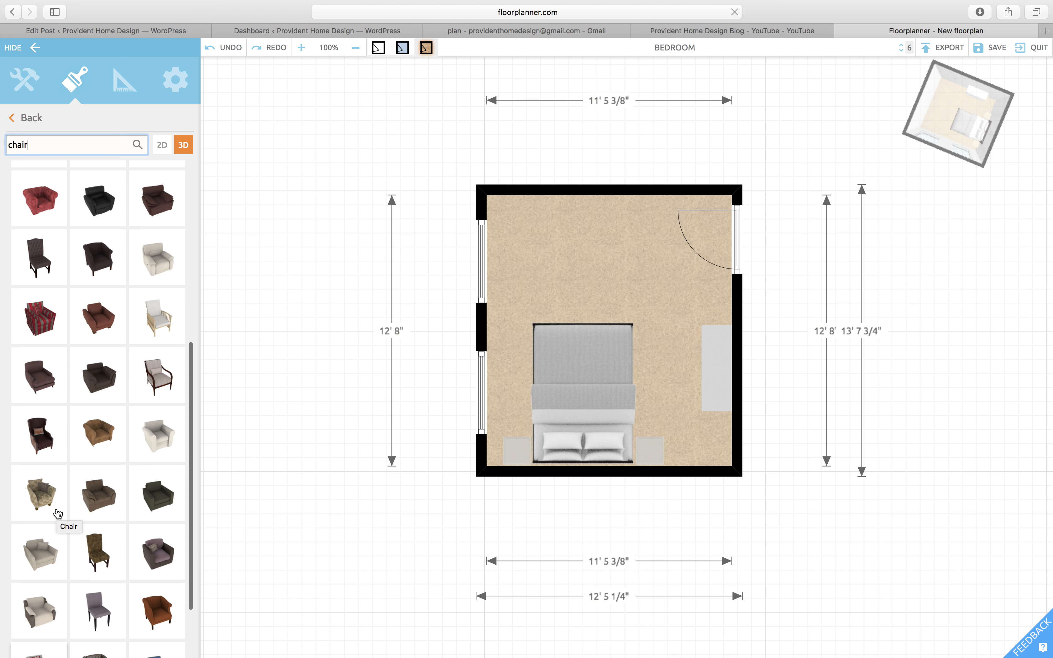
{"action": "scroll", "coordinate": [81, 430], "scroll_direction": "up", "scroll_amount": 4}
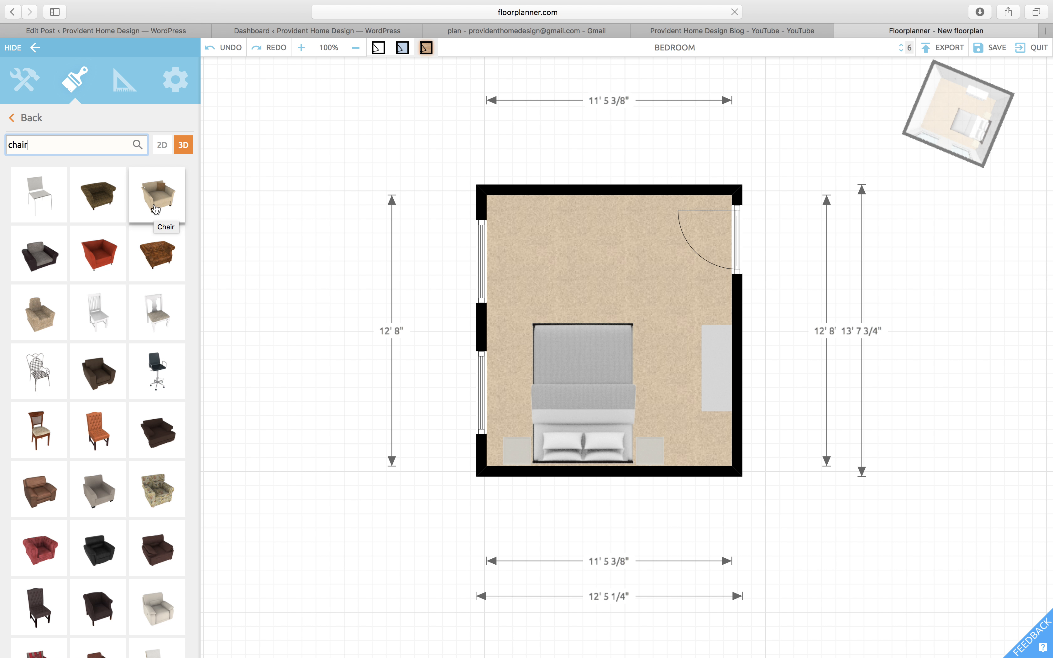
{"action": "mouse_move", "coordinate": [156, 210]}
{"action": "left_mouse_down"}
{"action": "mouse_move", "coordinate": [505, 230]}
{"action": "mouse_move", "coordinate": [543, 221]}
{"action": "mouse_move", "coordinate": [139, 196]}
{"action": "mouse_move", "coordinate": [150, 201]}
{"action": "left_mouse_up"}
{"action": "scroll", "coordinate": [148, 204], "scroll_direction": "down", "scroll_amount": 4}
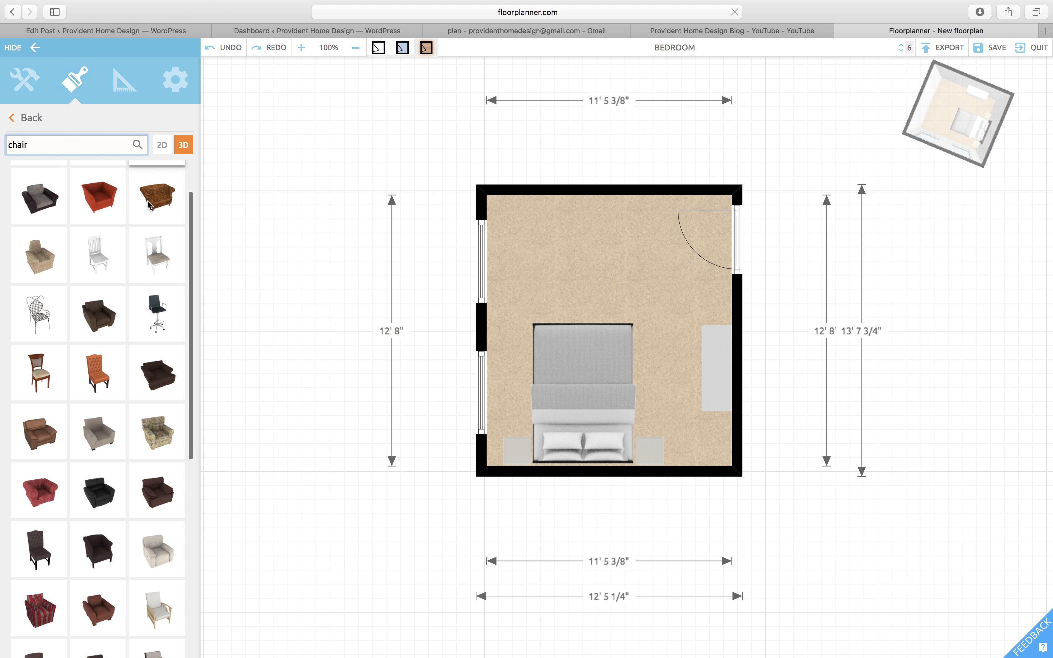
{"action": "scroll", "coordinate": [148, 205], "scroll_direction": "down", "scroll_amount": 5}
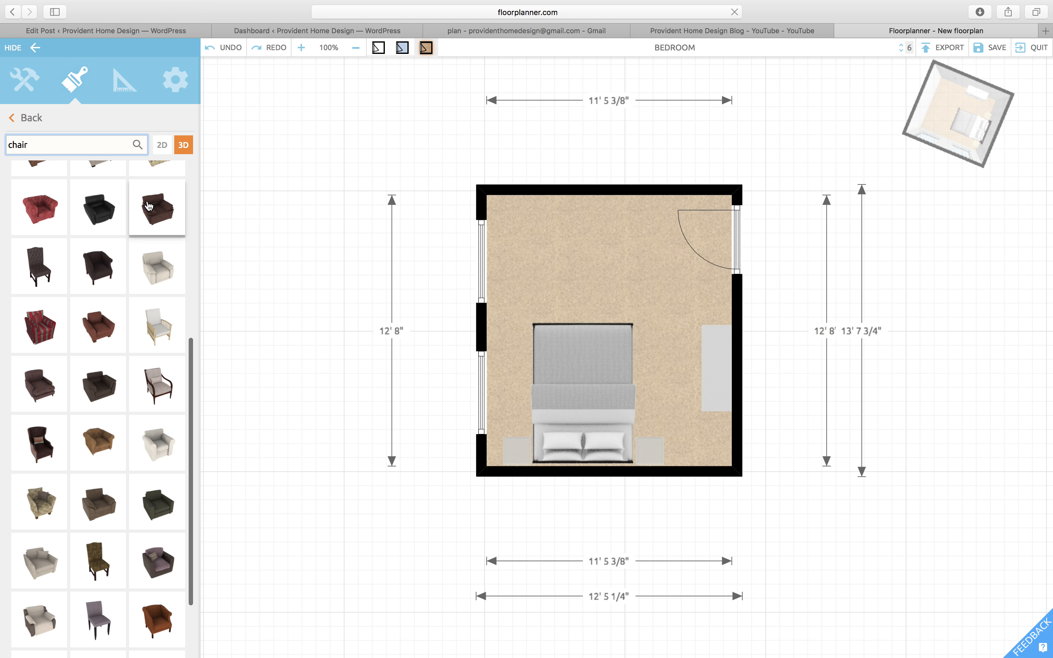
{"action": "left_click_drag", "start_coordinate": [155, 324], "coordinate": [547, 219]}
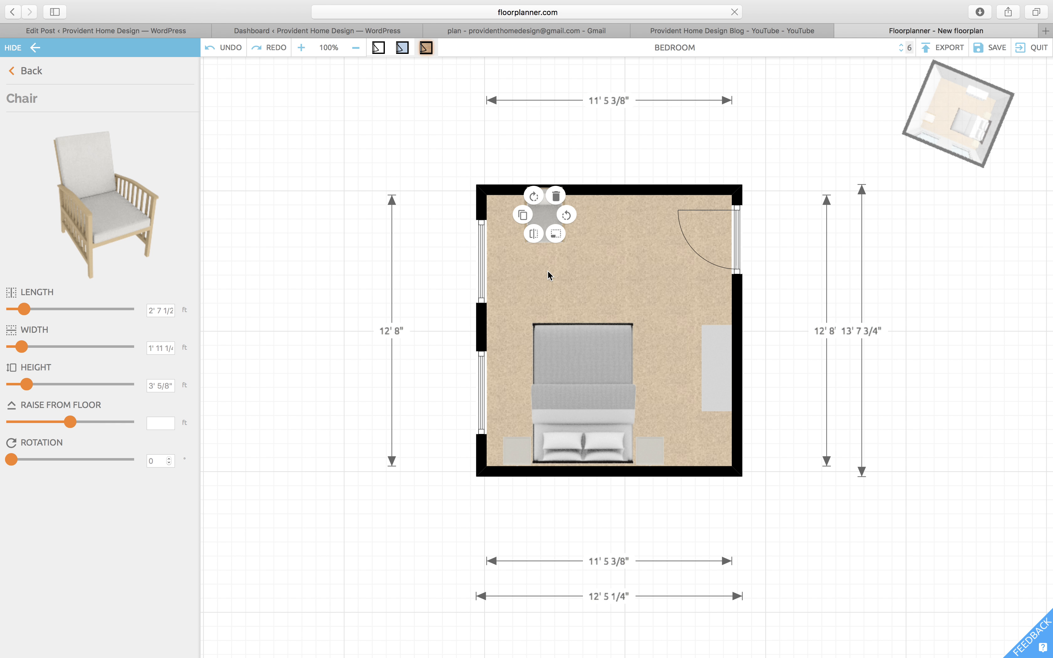
Step: Shift the new chair slightly down so it stands clear of the upper wall, and return to the furniture categories
{"action": "left_click", "coordinate": [621, 255]}
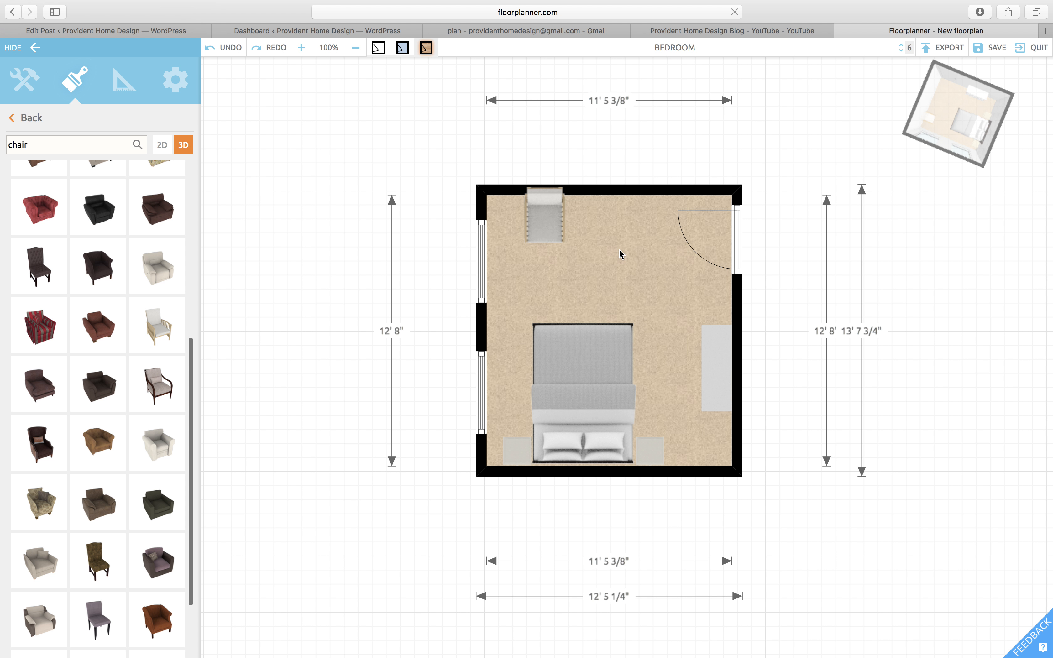
{"action": "left_click_drag", "start_coordinate": [546, 216], "coordinate": [546, 219]}
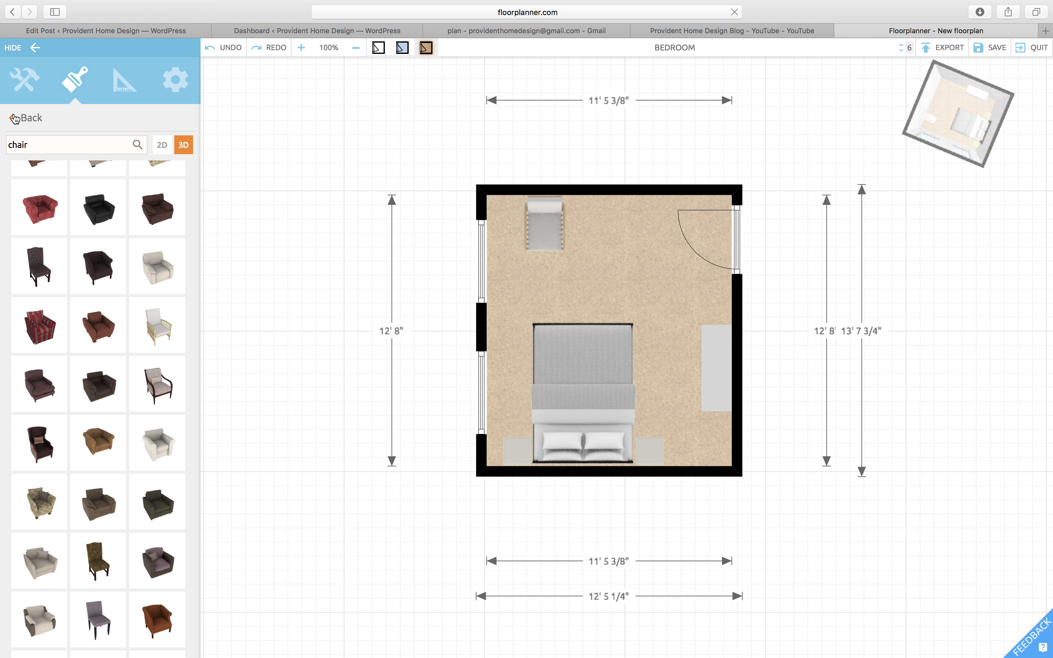
{"action": "left_click", "coordinate": [26, 118]}
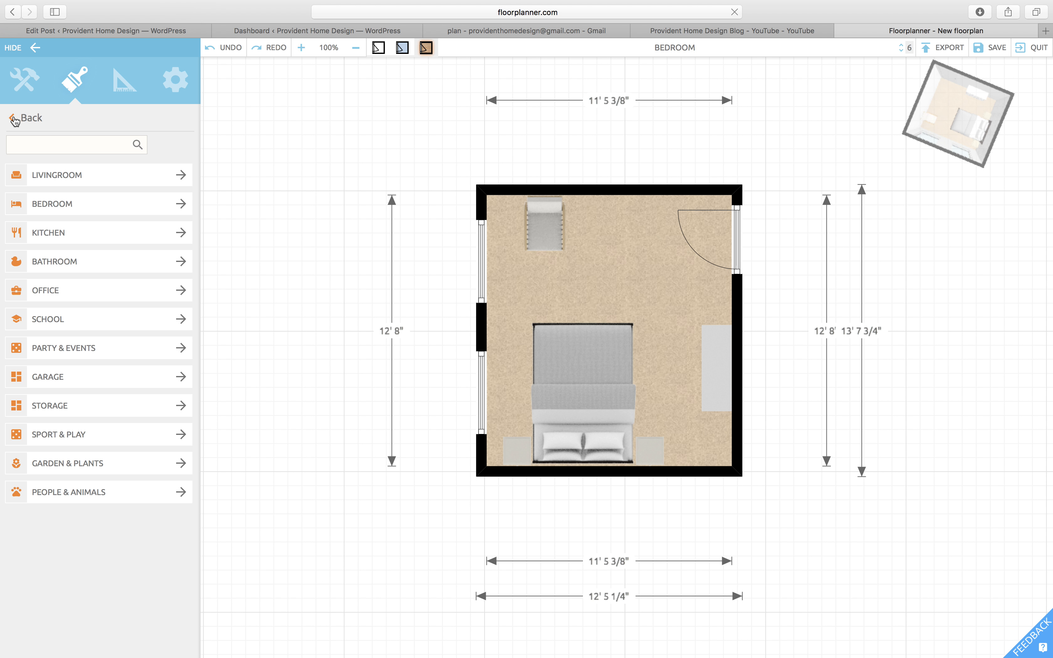
Step: Paint the inner side of all four bedroom walls white
{"action": "left_click", "coordinate": [15, 120]}
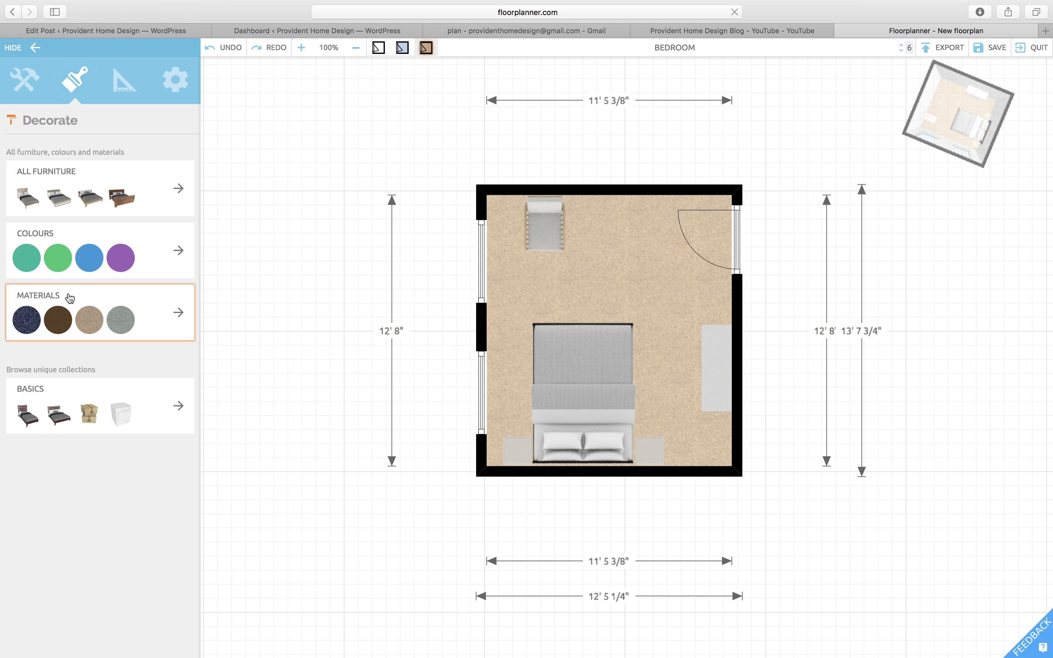
{"action": "left_click", "coordinate": [70, 257]}
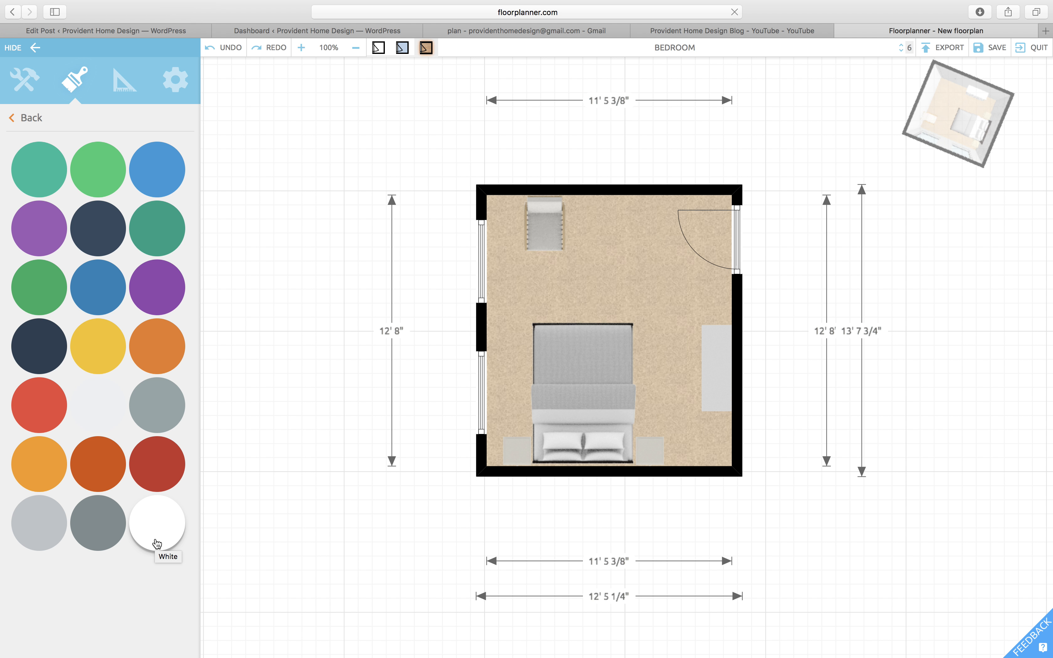
{"action": "left_click_drag", "start_coordinate": [511, 330], "coordinate": [441, 343]}
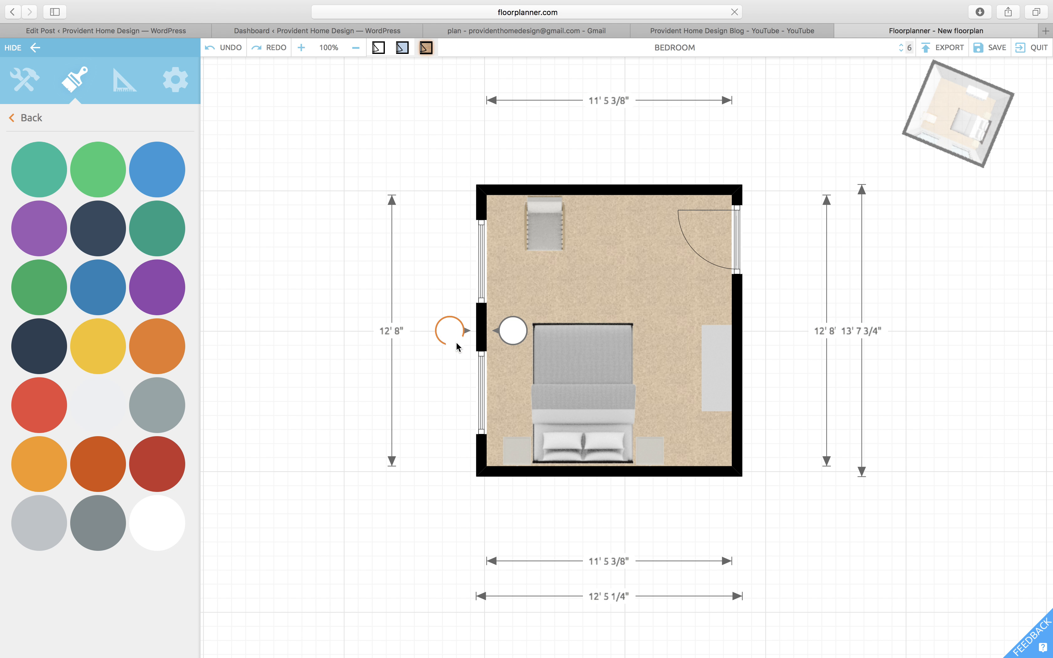
{"action": "left_click", "coordinate": [514, 331]}
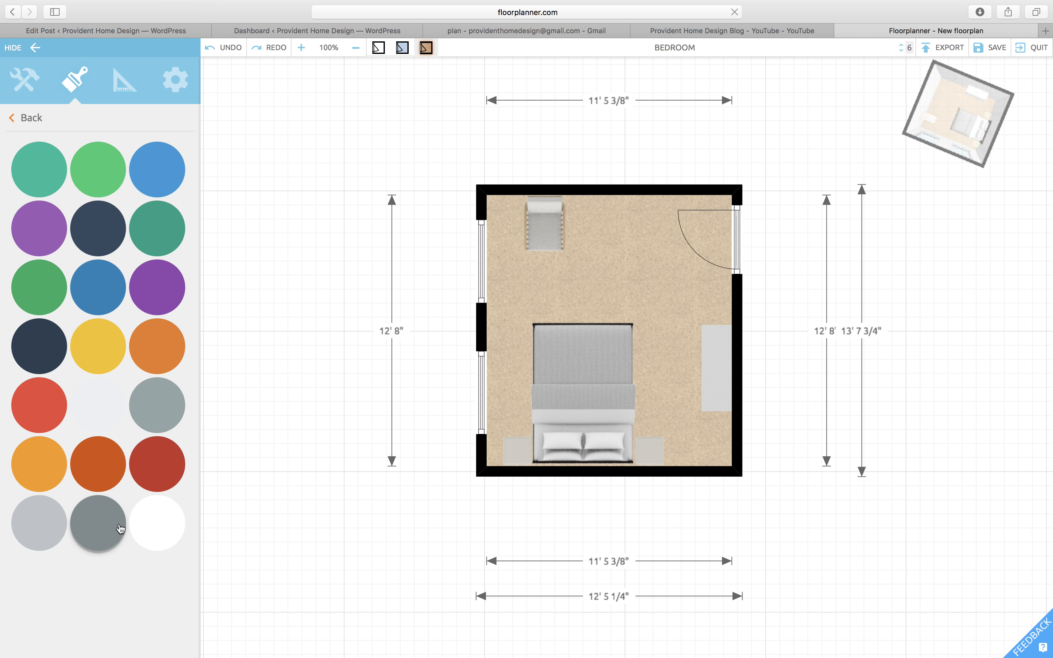
{"action": "mouse_move", "coordinate": [150, 527]}
{"action": "left_mouse_down"}
{"action": "mouse_move", "coordinate": [700, 305]}
{"action": "mouse_move", "coordinate": [721, 315]}
{"action": "mouse_move", "coordinate": [722, 356]}
{"action": "mouse_move", "coordinate": [726, 342]}
{"action": "mouse_move", "coordinate": [653, 403]}
{"action": "mouse_move", "coordinate": [740, 329]}
{"action": "mouse_move", "coordinate": [708, 334]}
{"action": "left_mouse_up"}
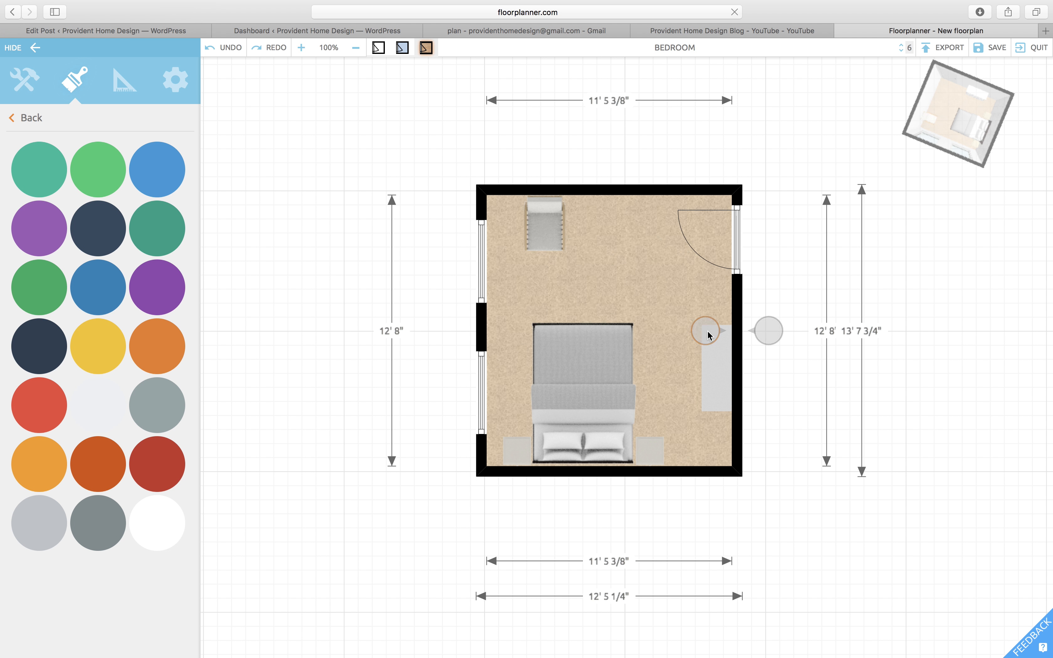
{"action": "mouse_move", "coordinate": [158, 523]}
{"action": "left_mouse_down"}
{"action": "mouse_move", "coordinate": [623, 425]}
{"action": "mouse_move", "coordinate": [611, 460]}
{"action": "mouse_move", "coordinate": [611, 443]}
{"action": "left_mouse_up"}
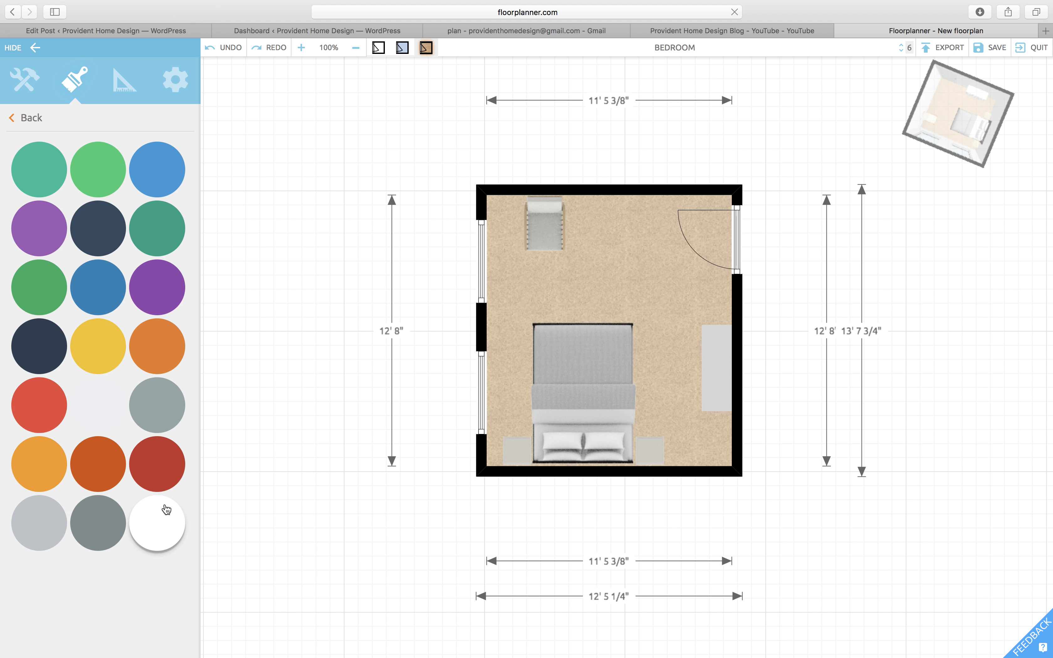
{"action": "mouse_move", "coordinate": [599, 234]}
{"action": "left_mouse_down"}
{"action": "mouse_move", "coordinate": [620, 204]}
{"action": "mouse_move", "coordinate": [610, 237]}
{"action": "mouse_move", "coordinate": [611, 229]}
{"action": "left_mouse_up"}
Step: Check the white walls in the 3D view from several angles and return to the 2D floor plan
{"action": "left_click", "coordinate": [960, 115]}
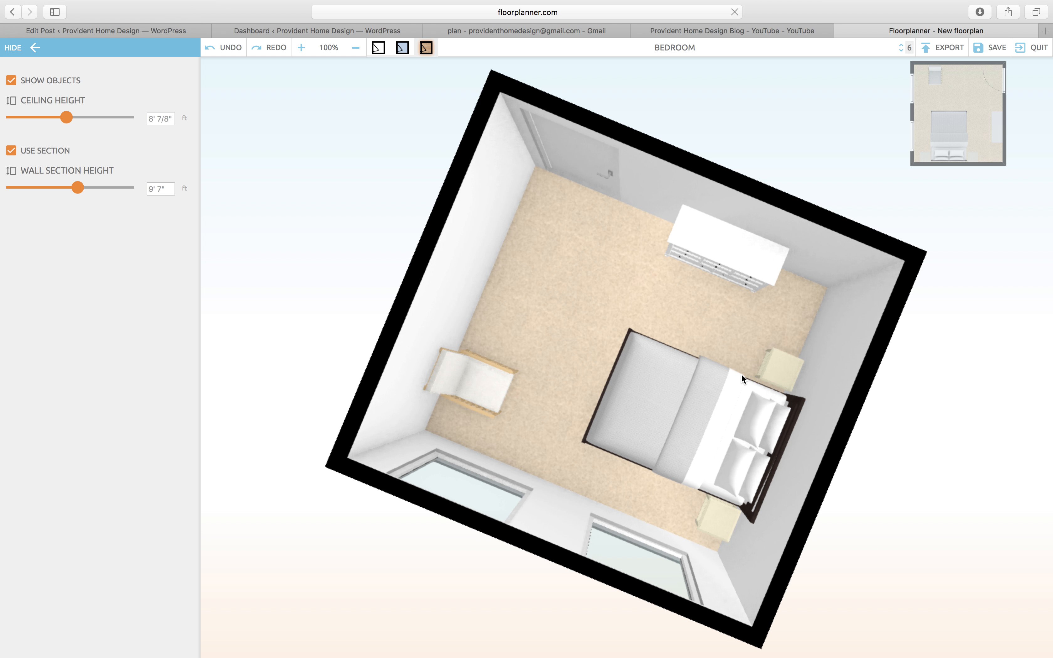
{"action": "left_click_drag", "start_coordinate": [742, 352], "coordinate": [63, 336]}
{"action": "left_click_drag", "start_coordinate": [149, 351], "coordinate": [719, 230]}
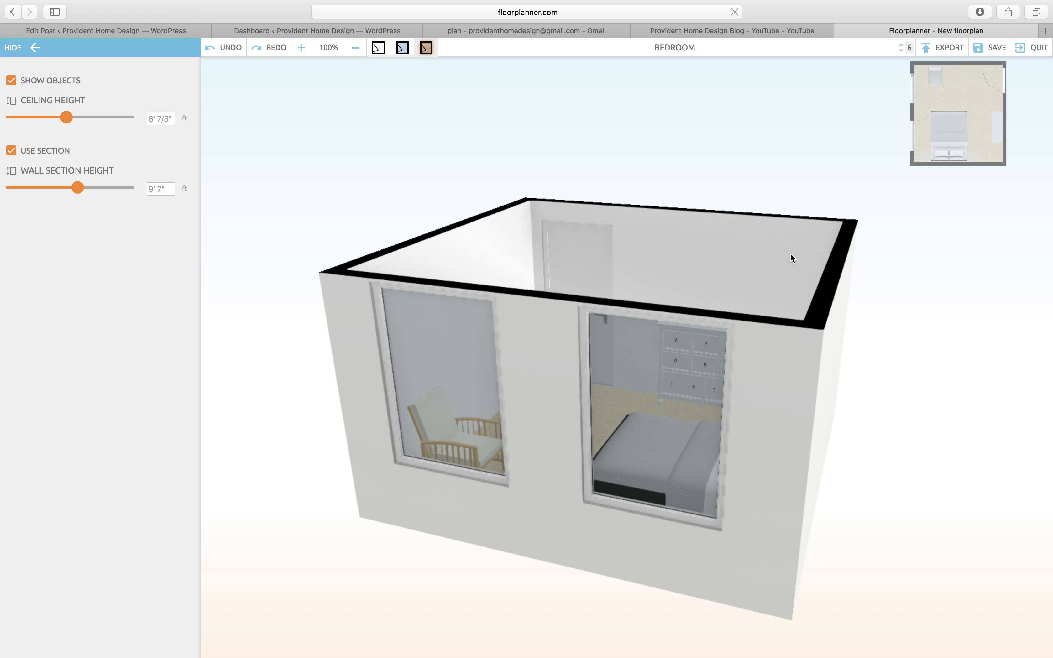
{"action": "left_click", "coordinate": [979, 167]}
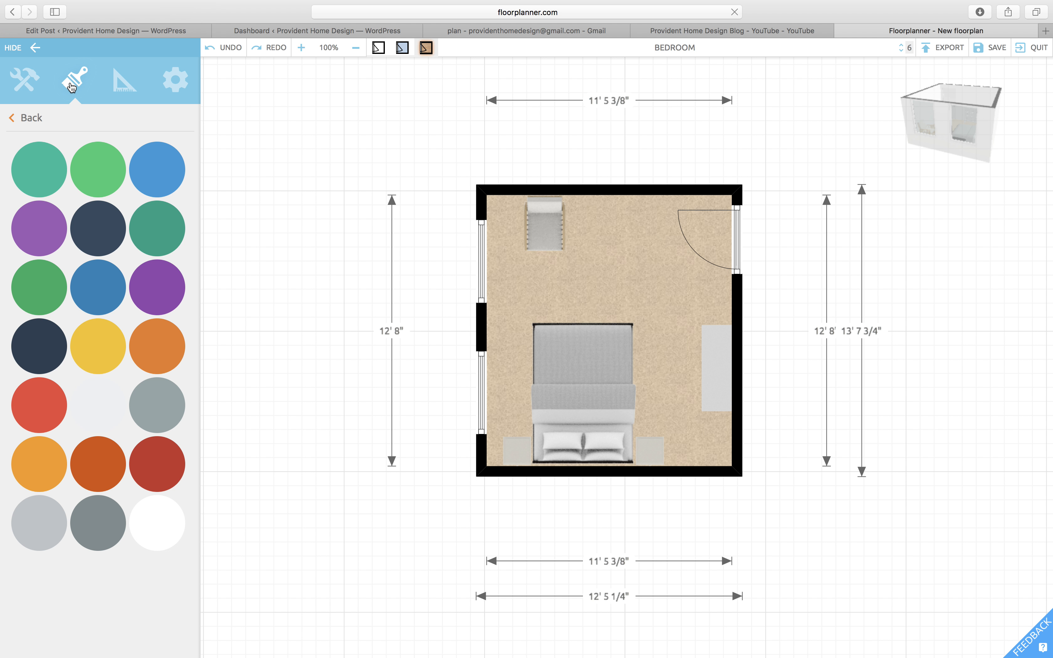
Step: Go from the colours to the materials and filter them to wallpaper
{"action": "left_click", "coordinate": [21, 116]}
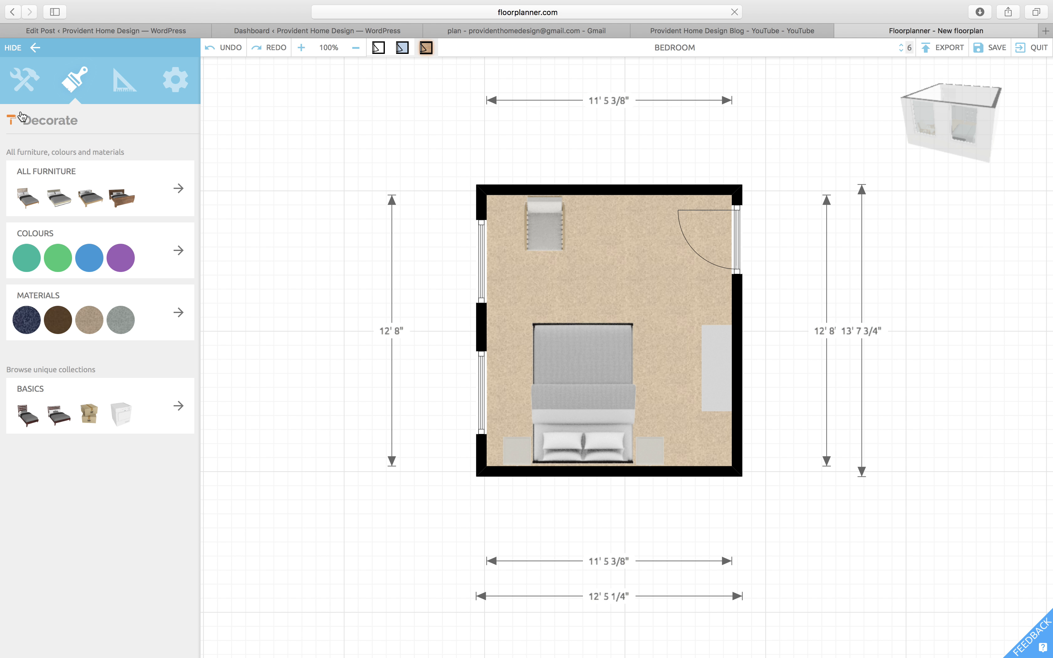
{"action": "left_click", "coordinate": [148, 317]}
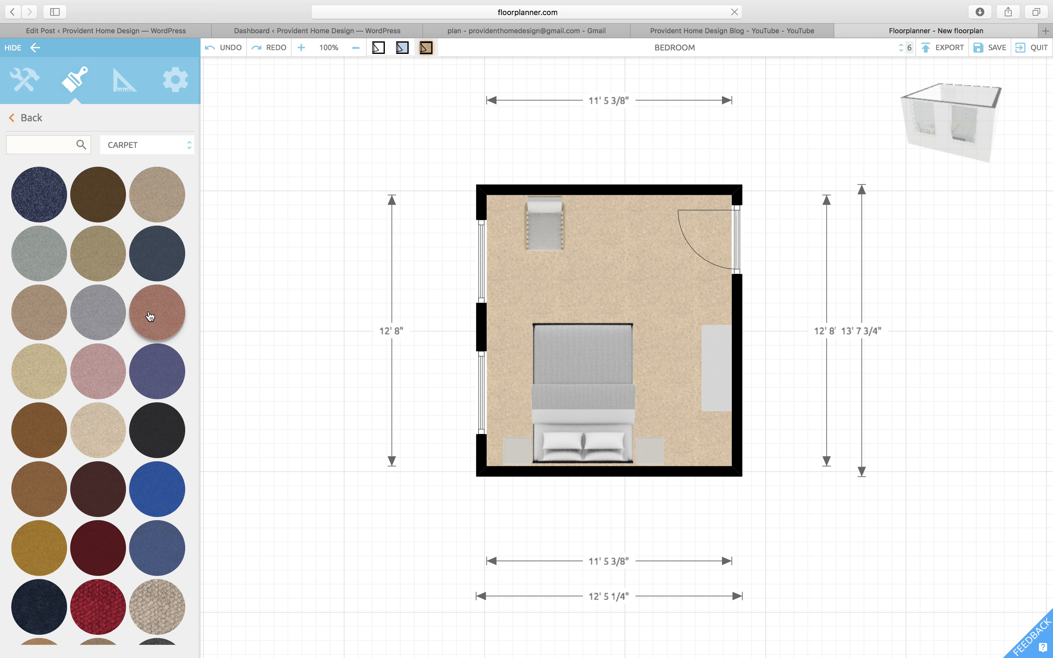
{"action": "left_click", "coordinate": [190, 148]}
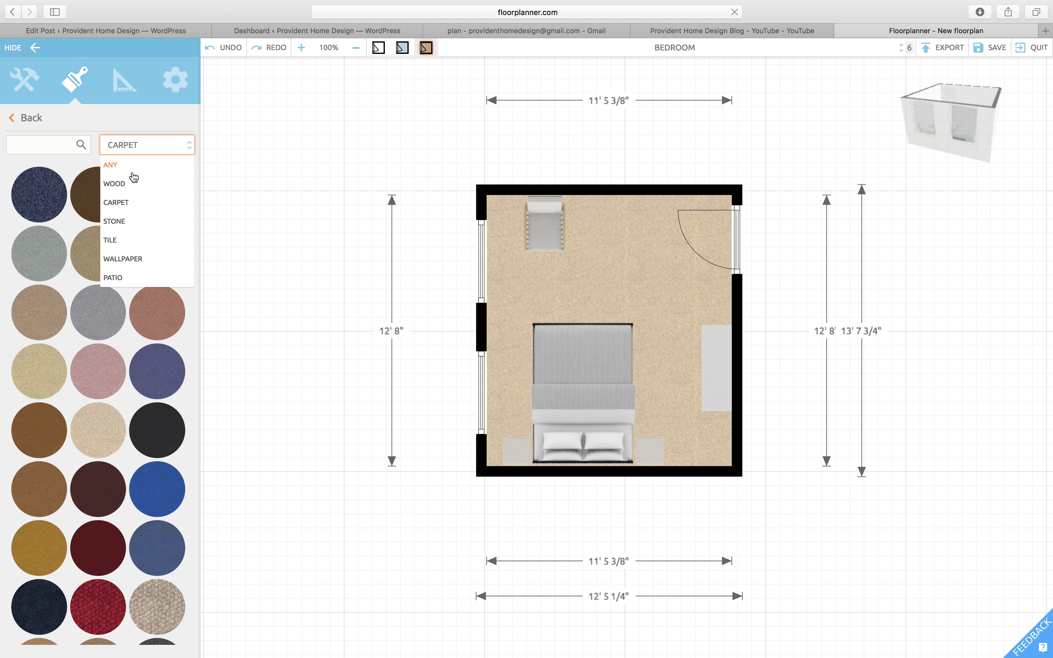
{"action": "left_click", "coordinate": [129, 261]}
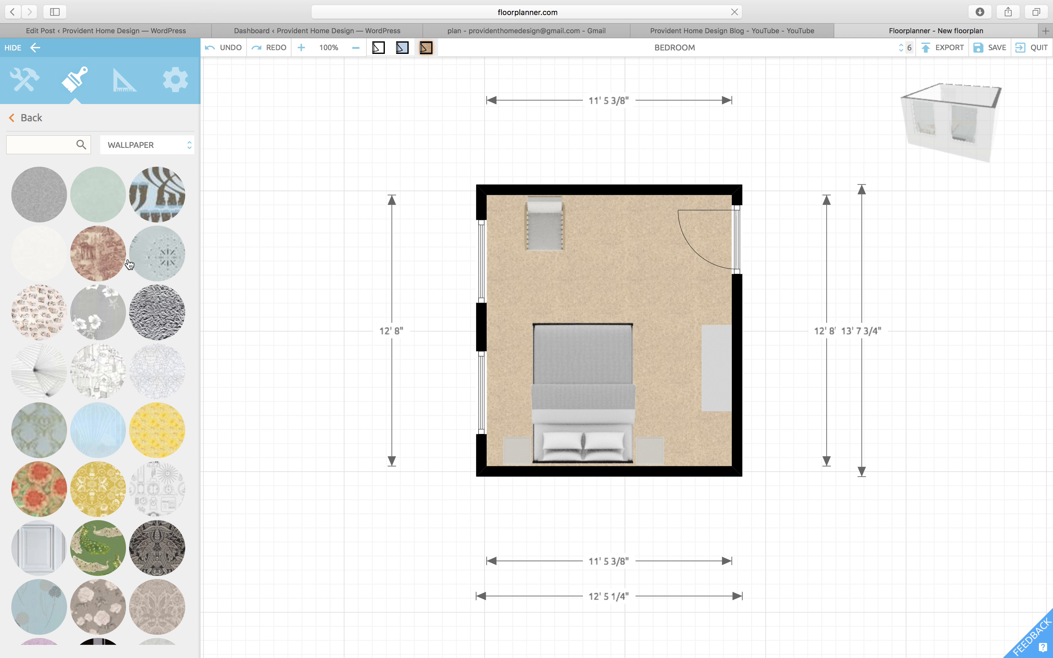
Step: Cover the inner side of the wall behind the bed's headboard with the plain light green wallpaper
{"action": "scroll", "coordinate": [129, 265], "scroll_direction": "down", "scroll_amount": 10}
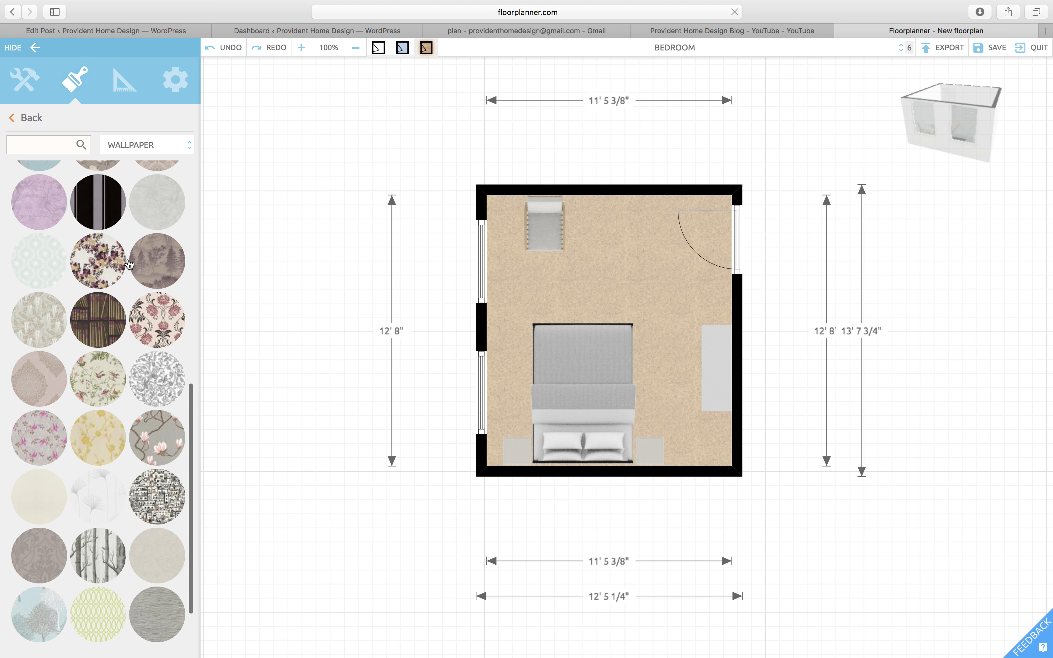
{"action": "scroll", "coordinate": [129, 264], "scroll_direction": "up", "scroll_amount": 5}
{"action": "scroll", "coordinate": [129, 264], "scroll_direction": "up", "scroll_amount": 5}
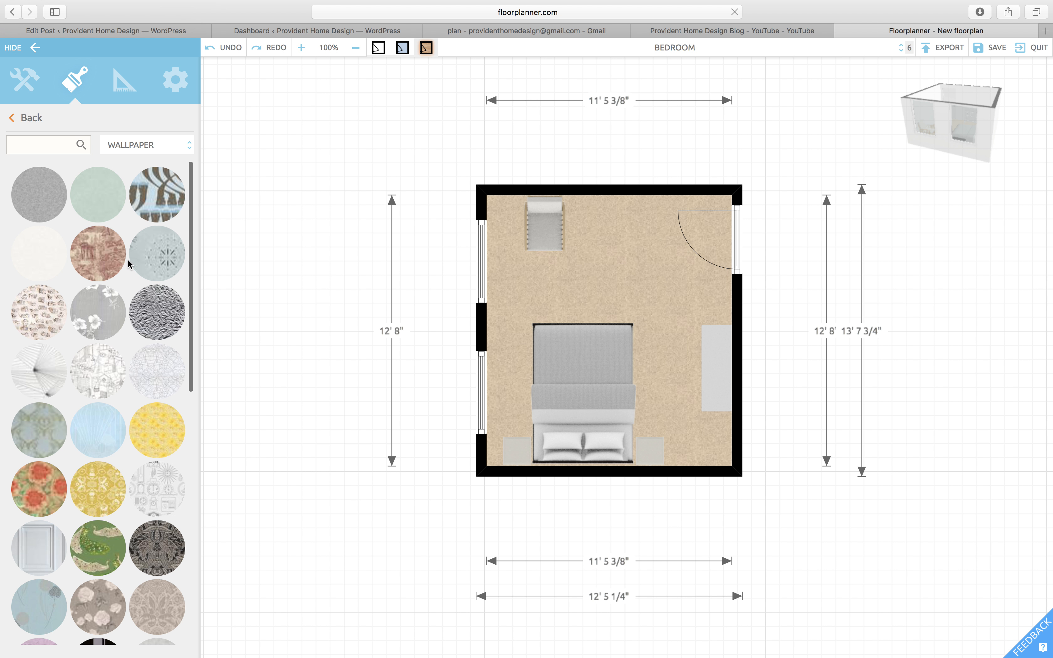
{"action": "scroll", "coordinate": [129, 264], "scroll_direction": "down", "scroll_amount": 9}
{"action": "scroll", "coordinate": [129, 264], "scroll_direction": "down", "scroll_amount": 2}
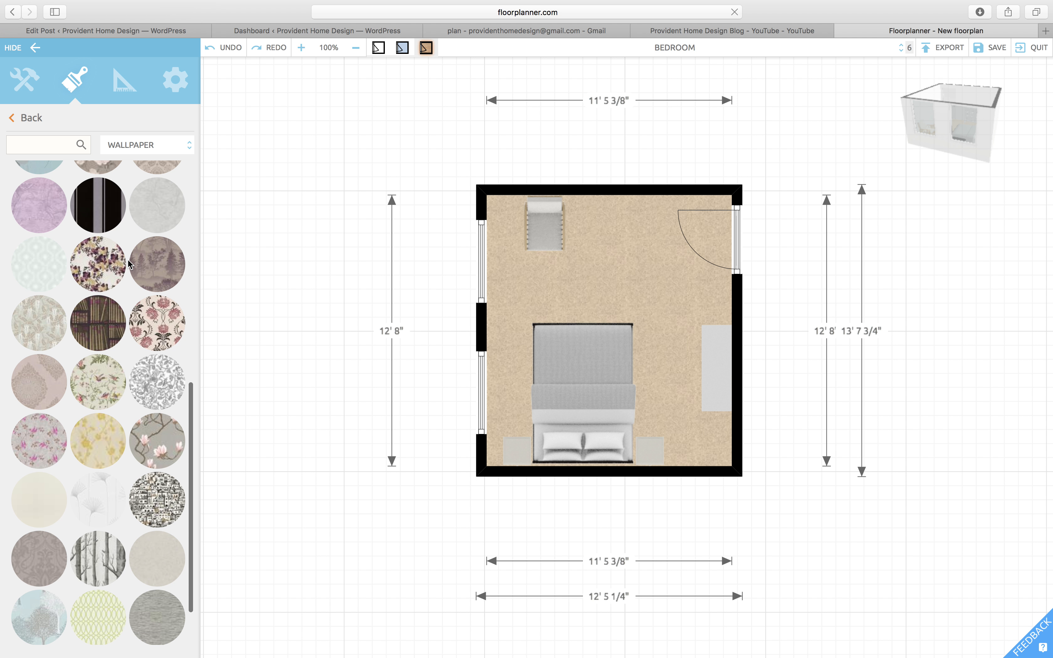
{"action": "scroll", "coordinate": [129, 265], "scroll_direction": "down", "scroll_amount": 3}
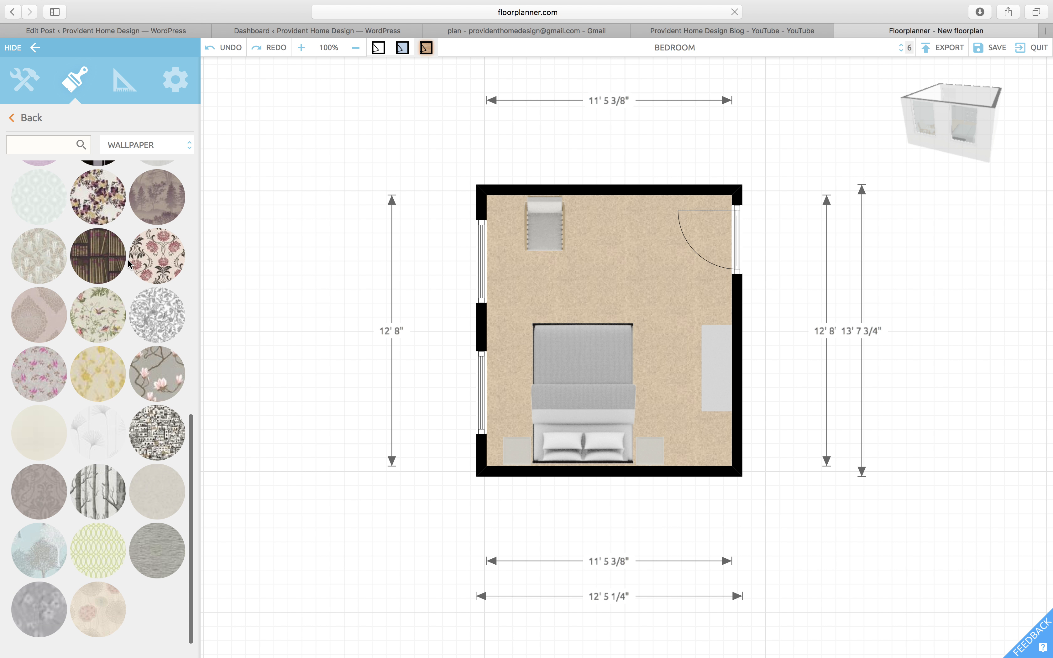
{"action": "scroll", "coordinate": [129, 264], "scroll_direction": "up", "scroll_amount": 15}
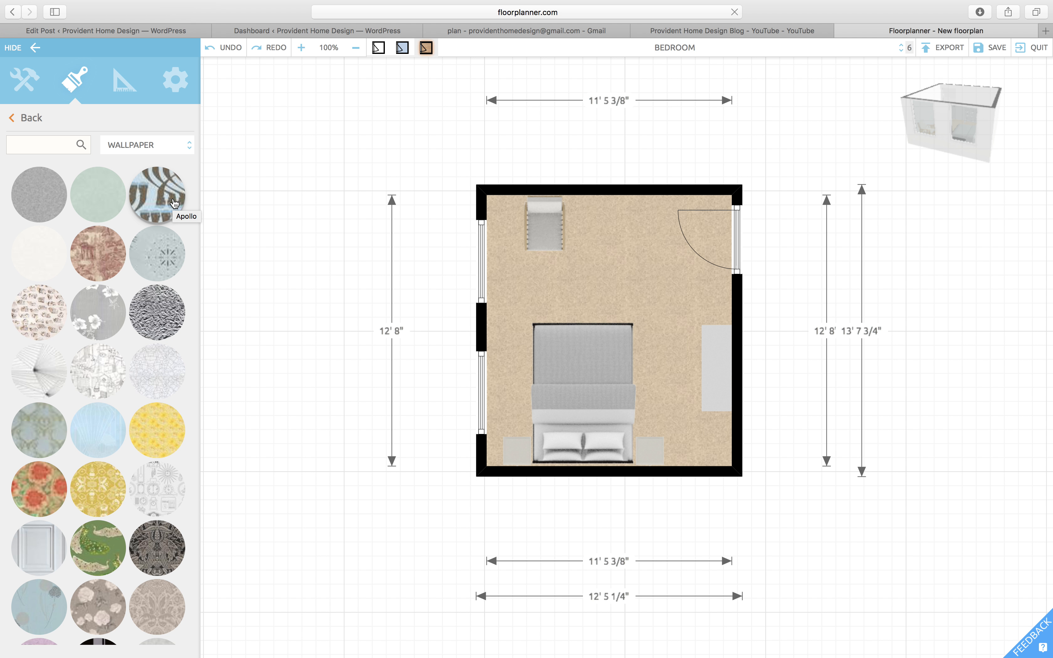
{"action": "mouse_move", "coordinate": [108, 197]}
{"action": "left_mouse_down"}
{"action": "mouse_move", "coordinate": [672, 370]}
{"action": "mouse_move", "coordinate": [677, 394]}
{"action": "mouse_move", "coordinate": [610, 440]}
{"action": "left_mouse_up"}
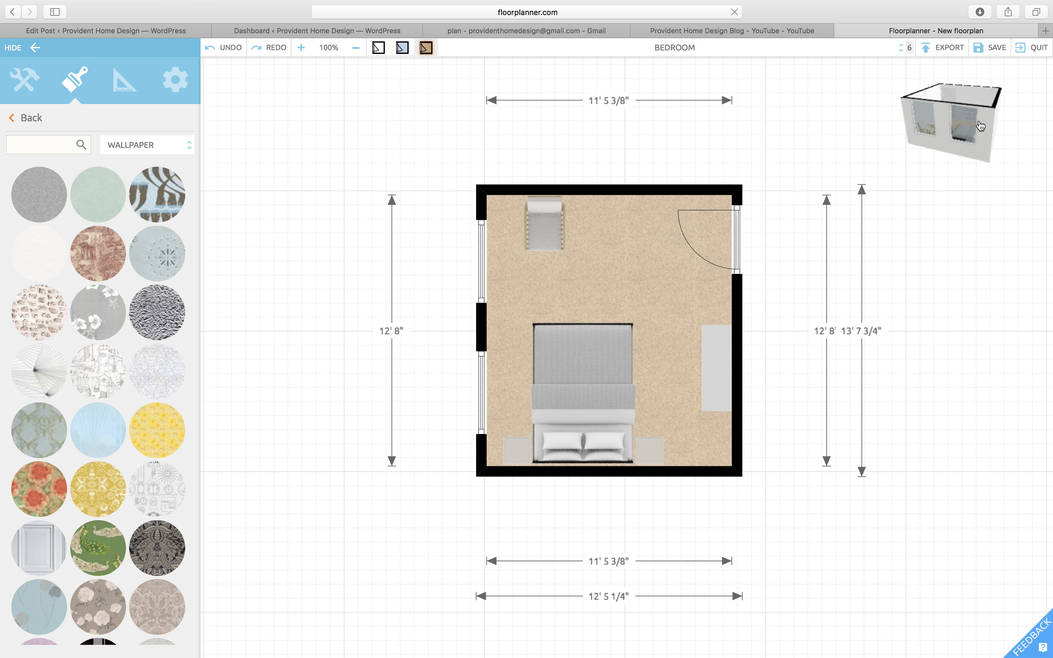
Step: Inspect the wallpapered accent wall behind the bed in the 3D view and return to the 2D floor plan
{"action": "left_click", "coordinate": [936, 117]}
{"action": "left_click_drag", "start_coordinate": [748, 346], "coordinate": [963, 291]}
{"action": "left_click_drag", "start_coordinate": [592, 262], "coordinate": [669, 369]}
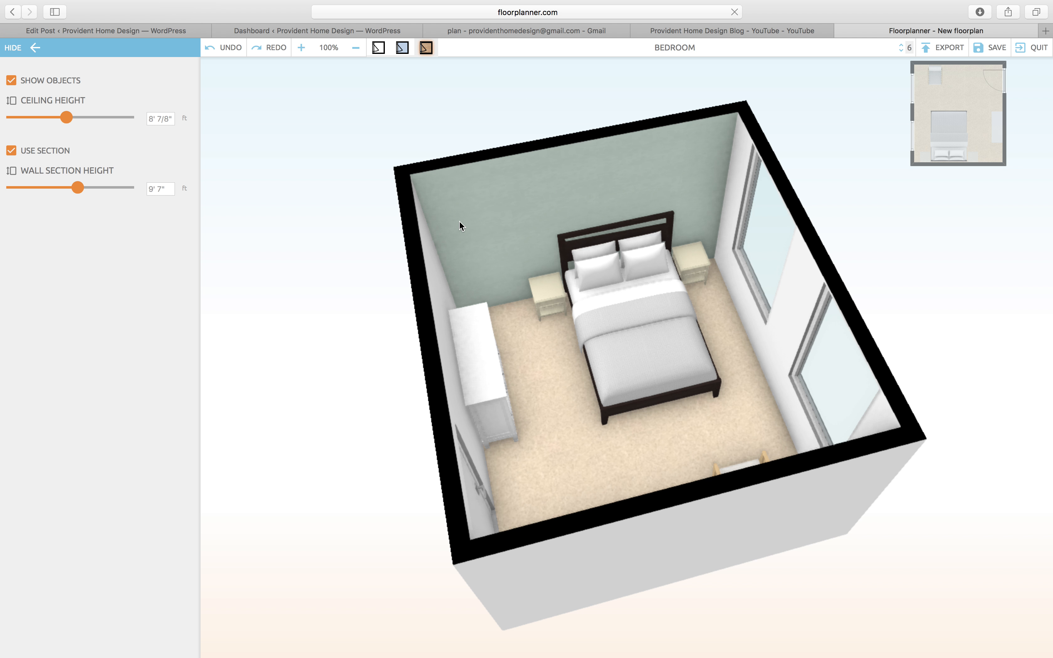
{"action": "left_click", "coordinate": [34, 48]}
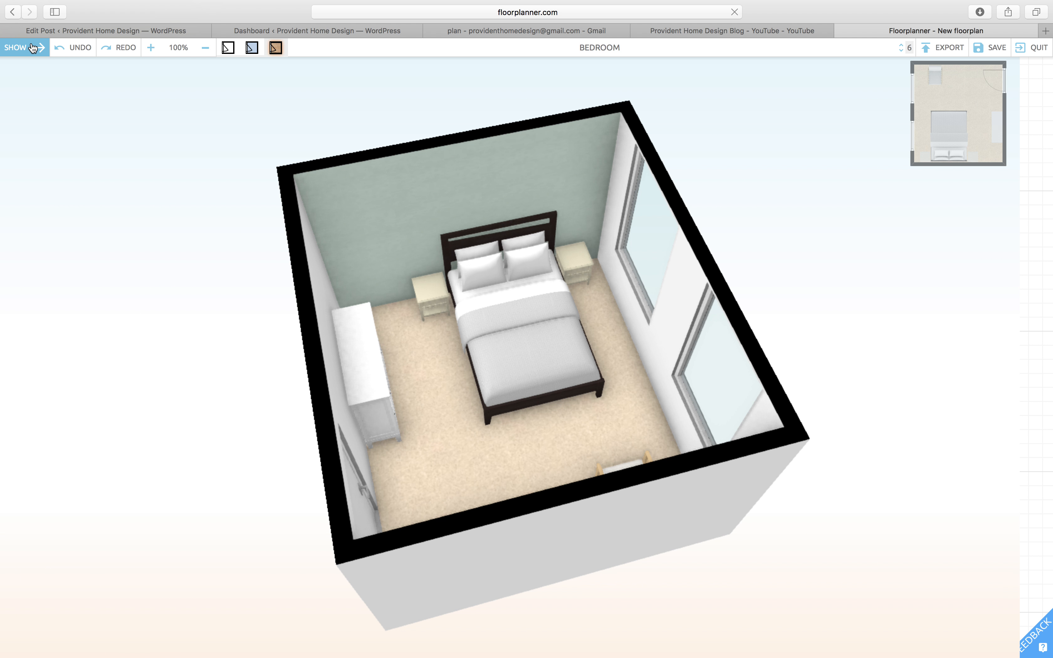
{"action": "left_click", "coordinate": [40, 50]}
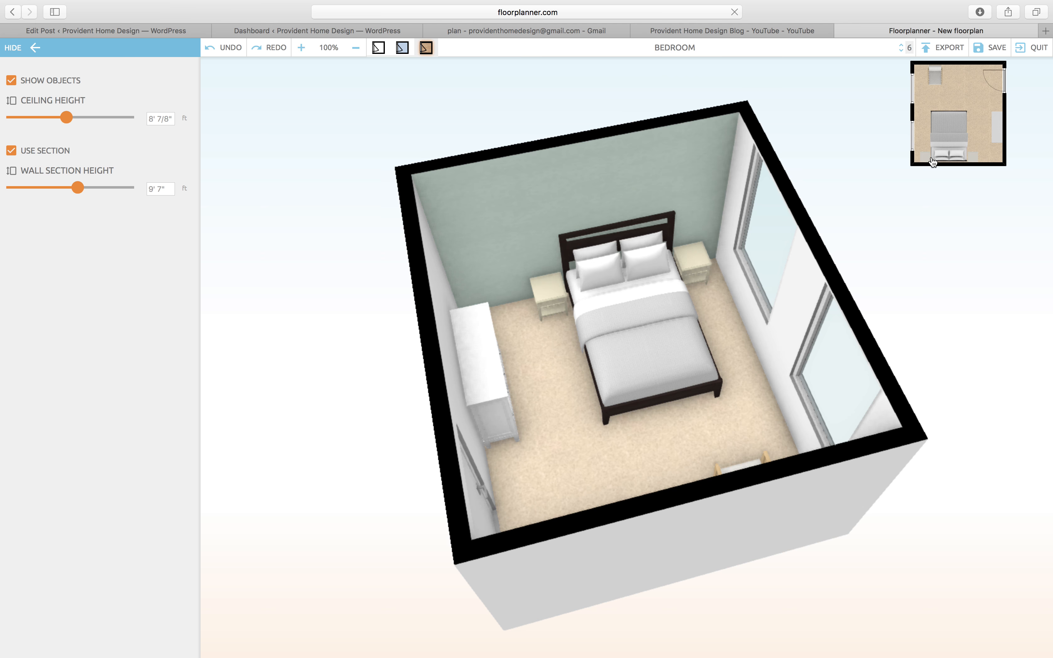
{"action": "left_click", "coordinate": [922, 139]}
Step: Search all furniture for "plants" and look through the available models
{"action": "left_click", "coordinate": [53, 139]}
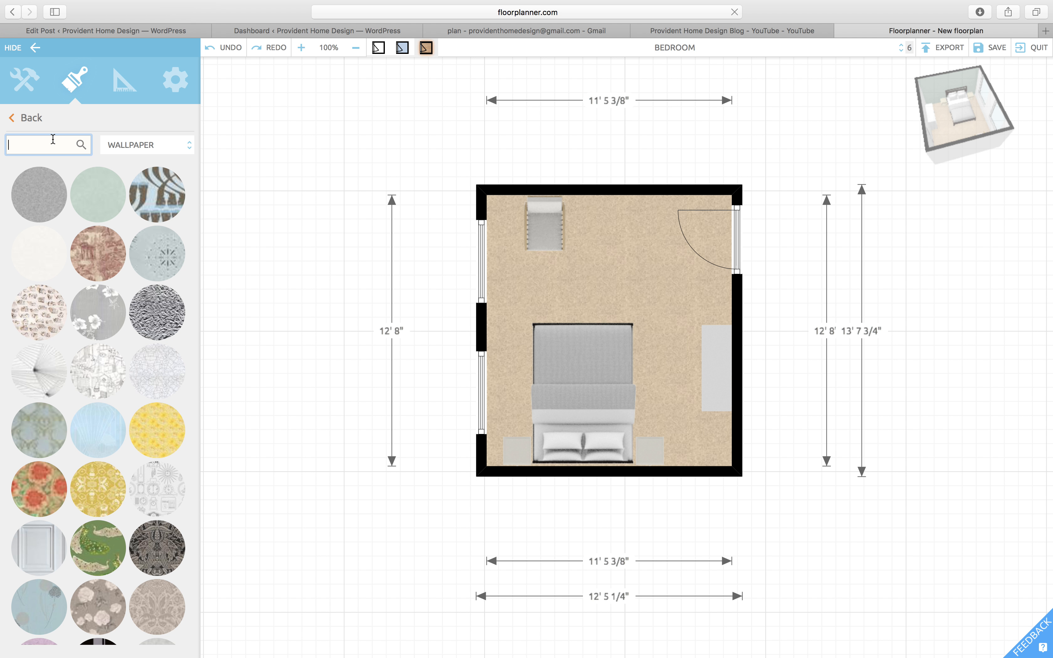
{"action": "left_click", "coordinate": [14, 120]}
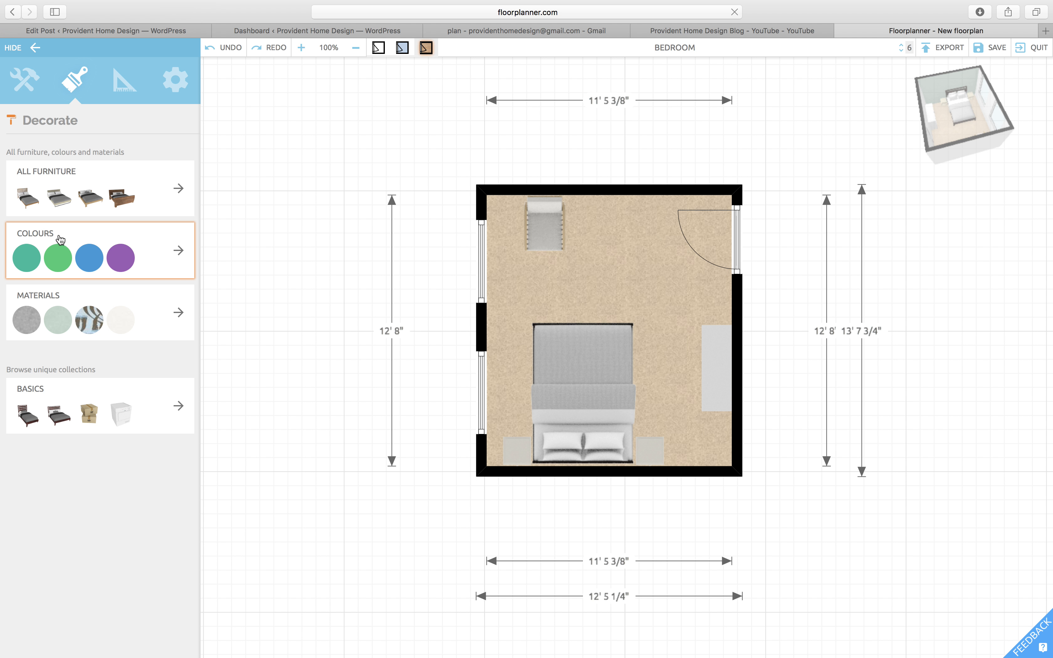
{"action": "left_click", "coordinate": [63, 195]}
{"action": "left_click", "coordinate": [60, 137]}
{"action": "type", "text": "plants"}
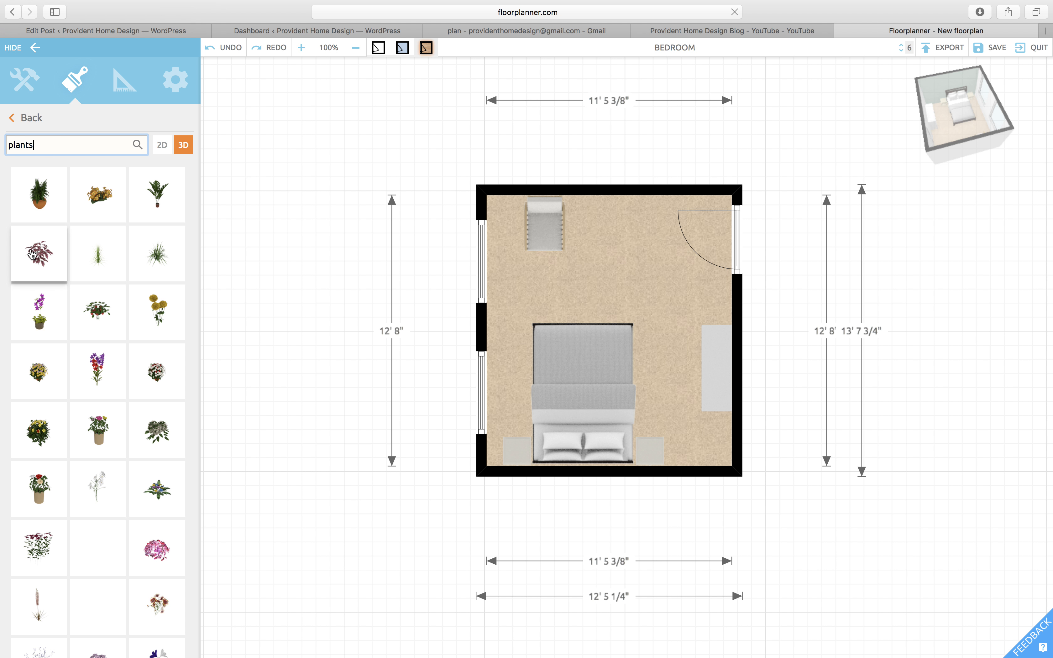
{"action": "scroll", "coordinate": [59, 320], "scroll_direction": "down", "scroll_amount": 5}
{"action": "scroll", "coordinate": [59, 319], "scroll_direction": "down", "scroll_amount": 5}
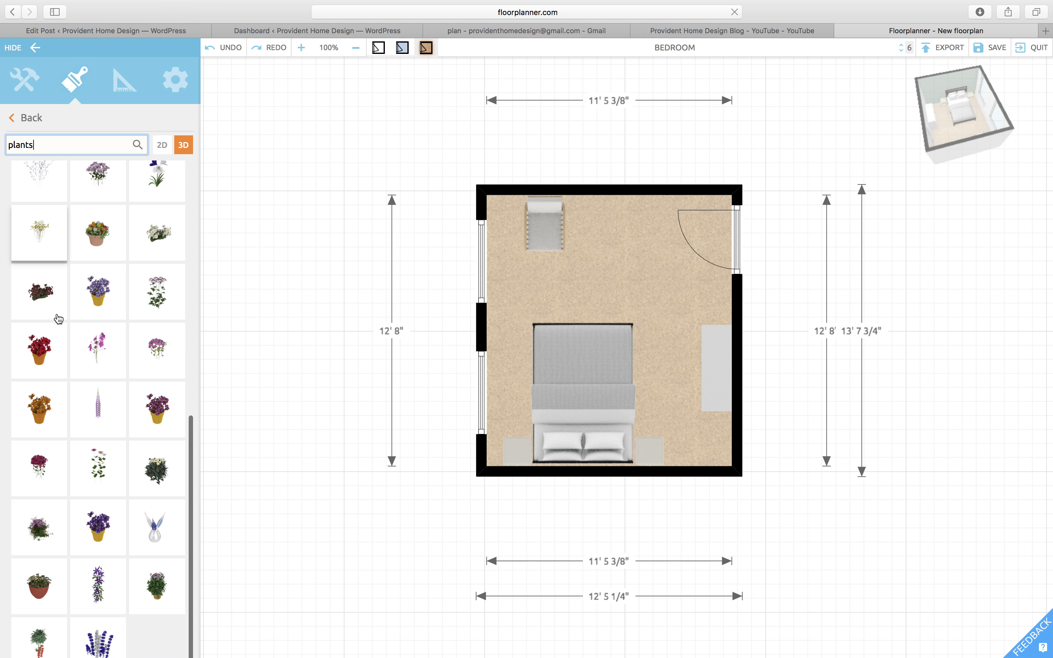
{"action": "scroll", "coordinate": [59, 319], "scroll_direction": "up", "scroll_amount": 8}
{"action": "scroll", "coordinate": [59, 319], "scroll_direction": "up", "scroll_amount": 3}
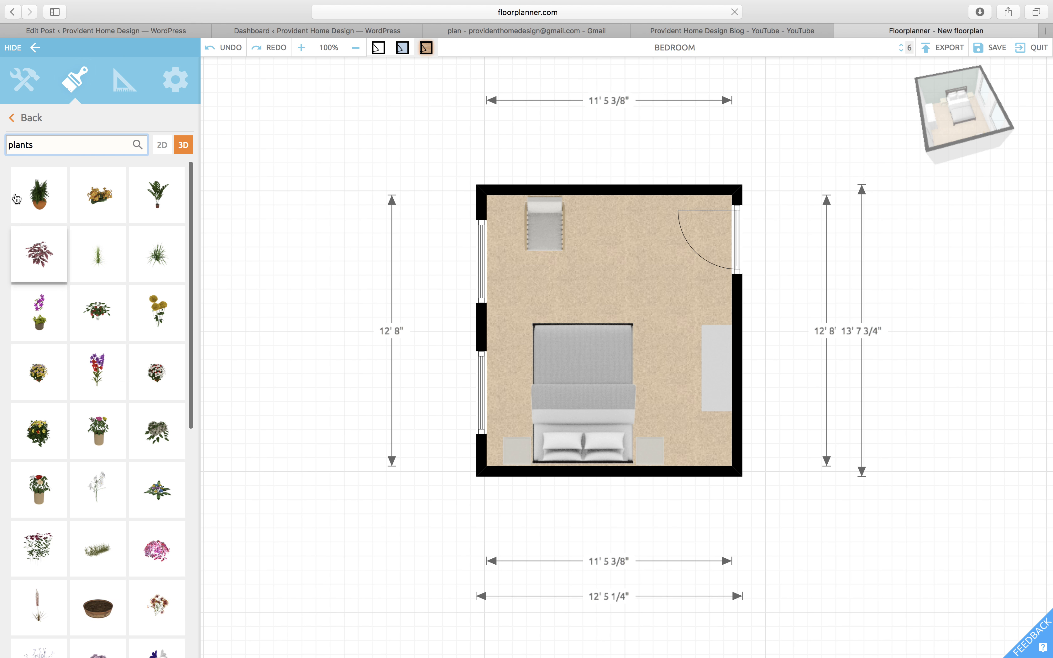
Step: Replace the furniture search with "faux tree" and look through the models for a suitable tree
{"action": "left_click", "coordinate": [10, 144]}
{"action": "type", "text": "f"}
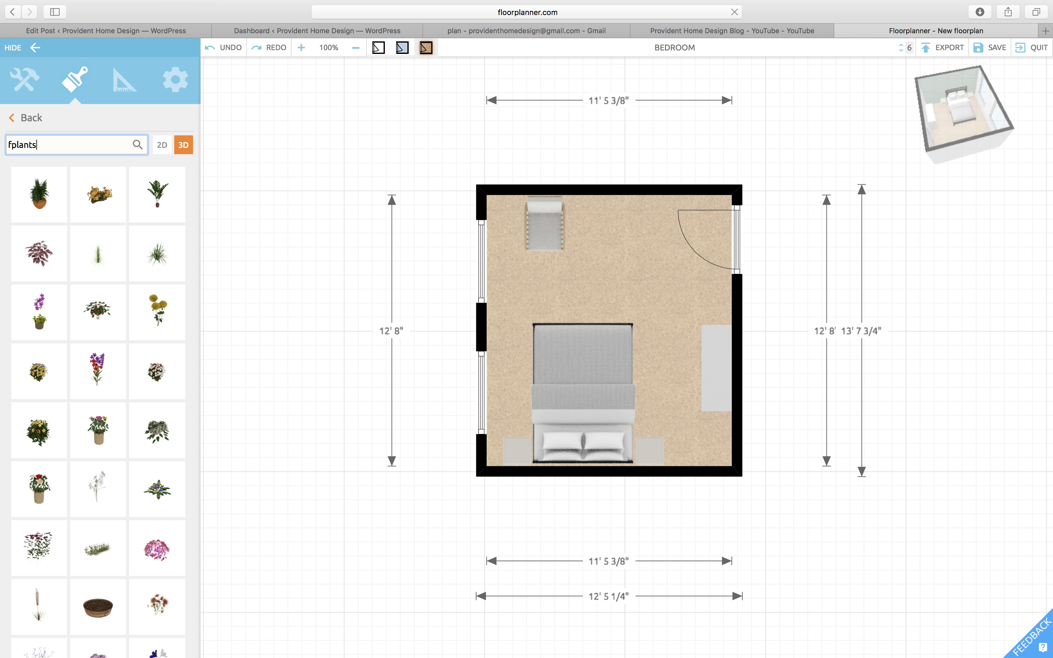
{"action": "left_click_drag", "start_coordinate": [58, 147], "coordinate": [1, 145]}
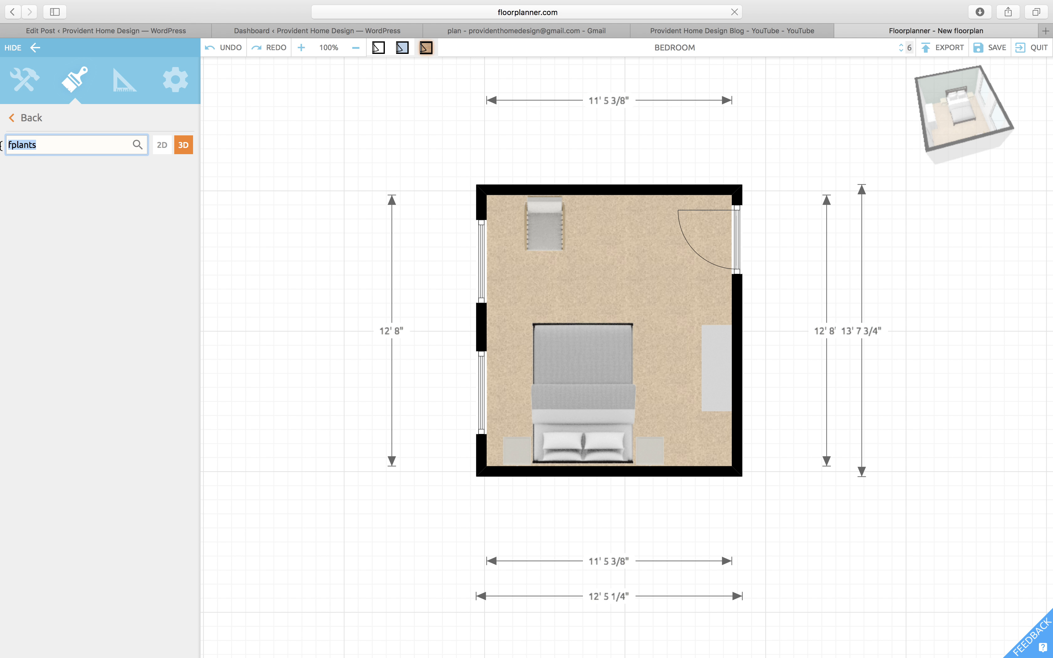
{"action": "mouse_move", "coordinate": [1, 148]}
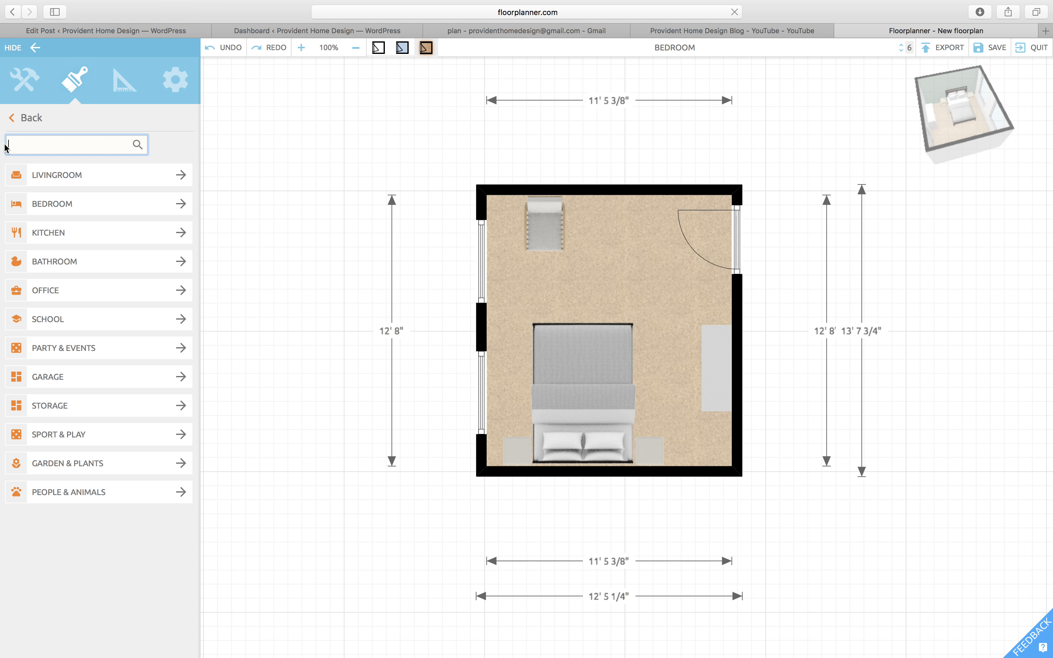
{"action": "type", "text": "f"}
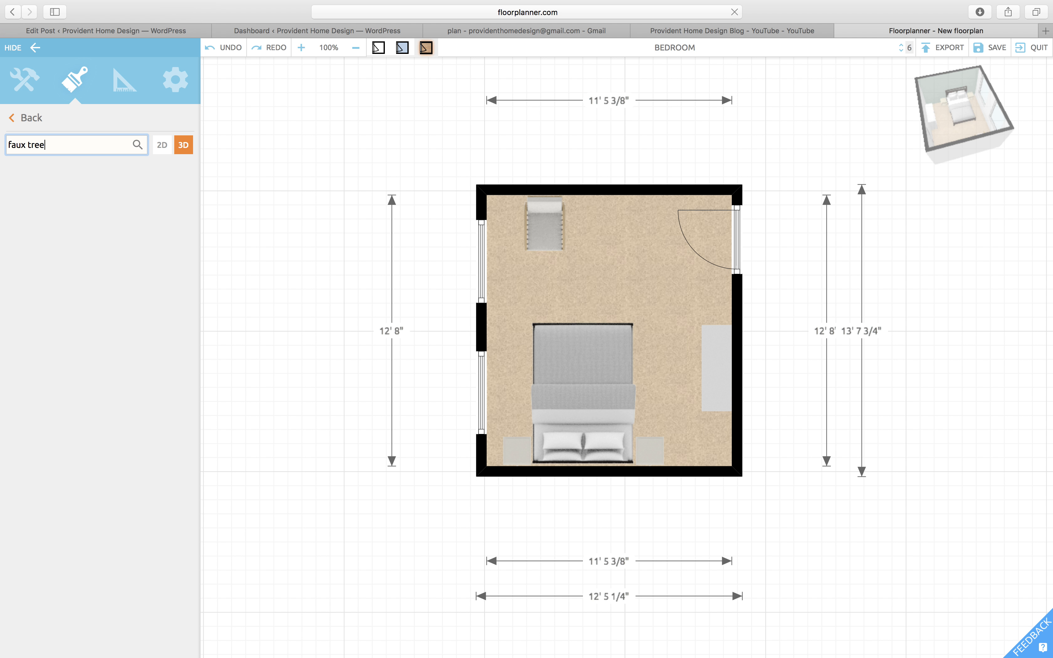
{"action": "type", "text": "aux tree"}
{"action": "key", "text": "Return"}
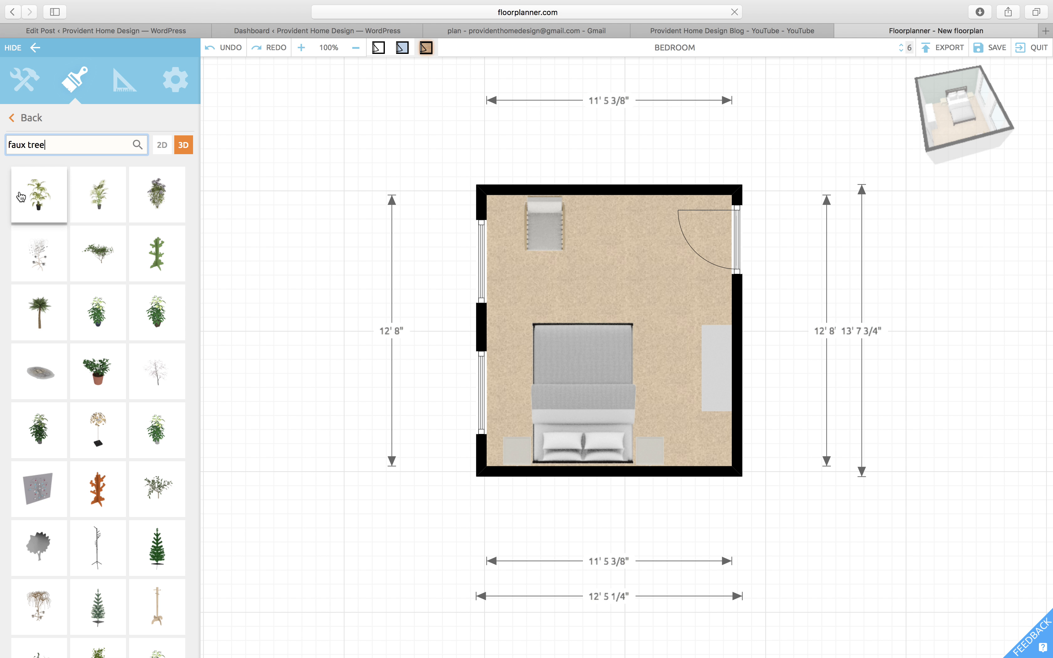
{"action": "scroll", "coordinate": [72, 266], "scroll_direction": "down", "scroll_amount": 3}
{"action": "scroll", "coordinate": [73, 266], "scroll_direction": "down", "scroll_amount": 9}
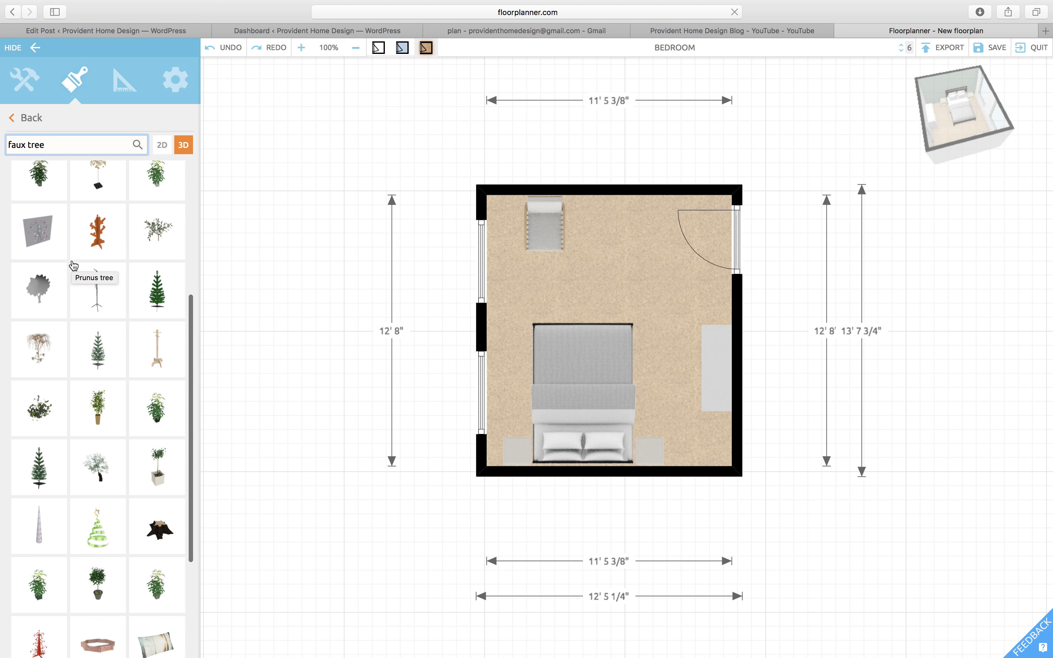
{"action": "scroll", "coordinate": [73, 265], "scroll_direction": "up", "scroll_amount": 7}
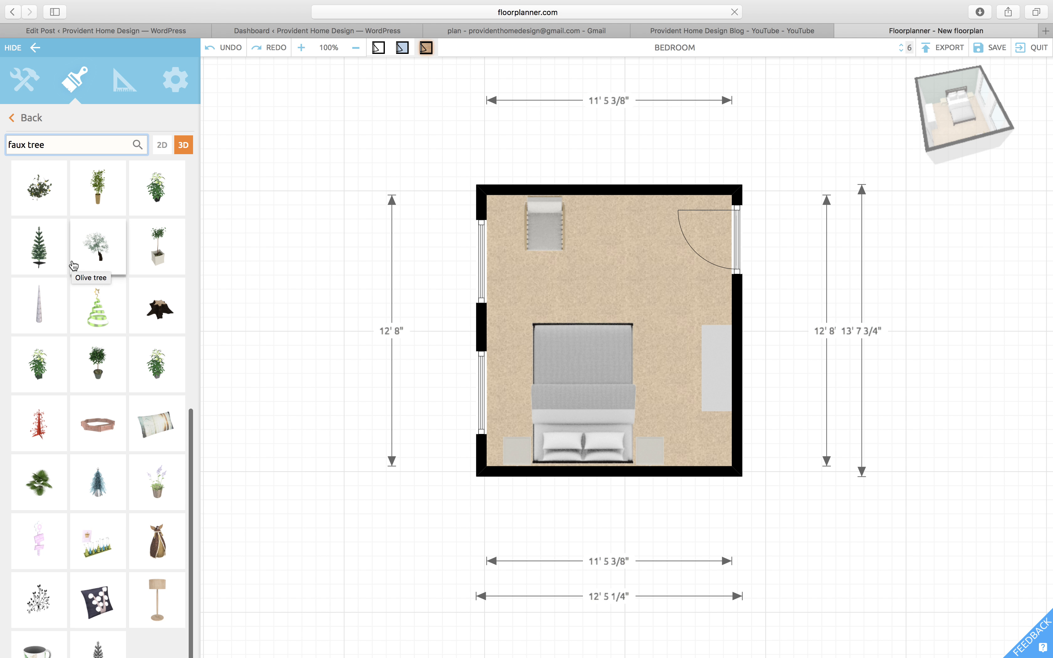
{"action": "scroll", "coordinate": [73, 265], "scroll_direction": "up", "scroll_amount": 4}
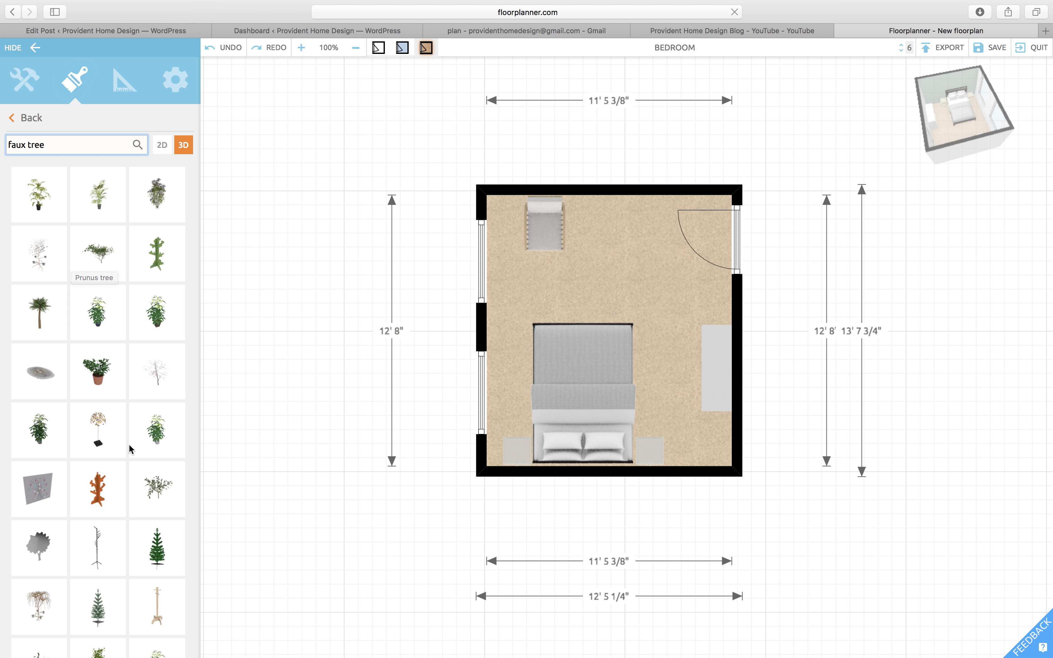
Step: Place the Schefflera Tree in the corner beside the chair and check it in the 3D view before returning to 2D
{"action": "left_click_drag", "start_coordinate": [41, 432], "coordinate": [507, 221]}
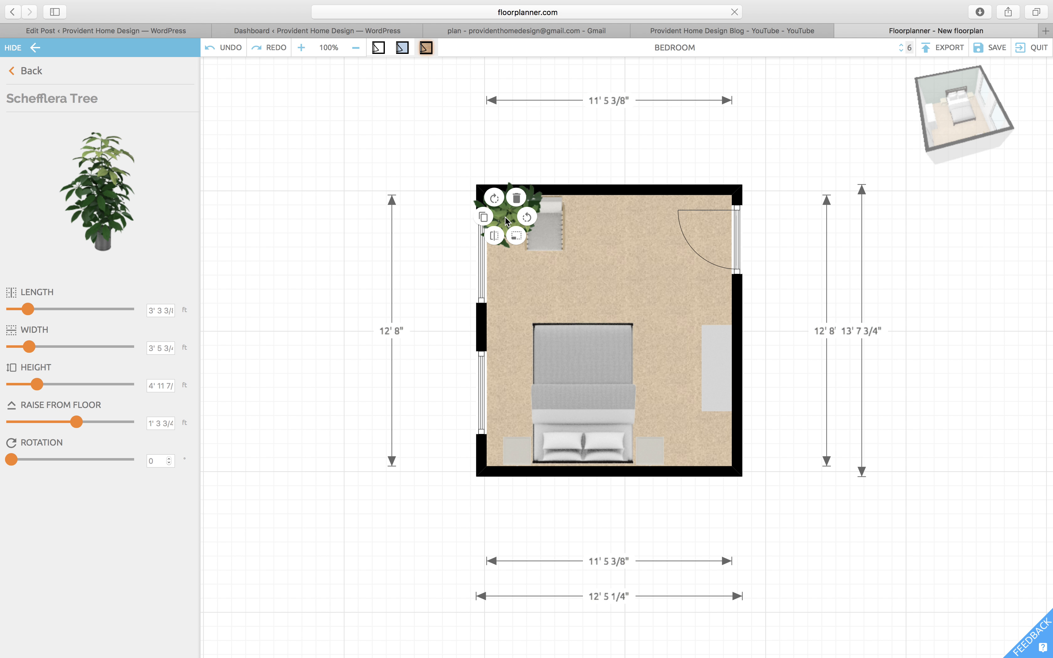
{"action": "left_click", "coordinate": [985, 130]}
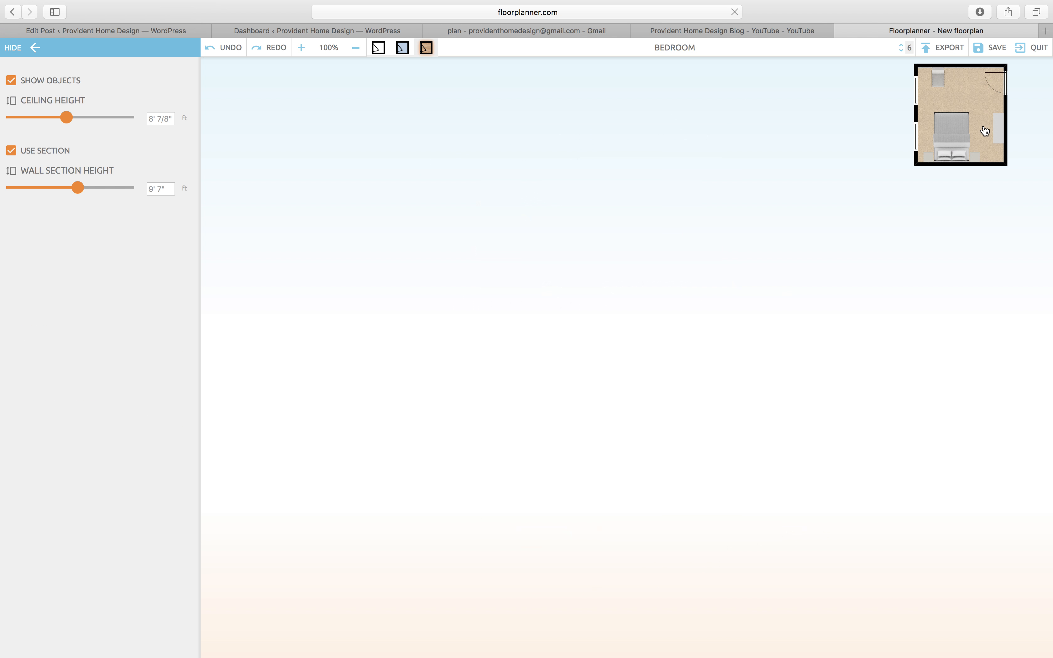
{"action": "left_click_drag", "start_coordinate": [684, 348], "coordinate": [896, 364]}
{"action": "left_click_drag", "start_coordinate": [820, 374], "coordinate": [763, 344]}
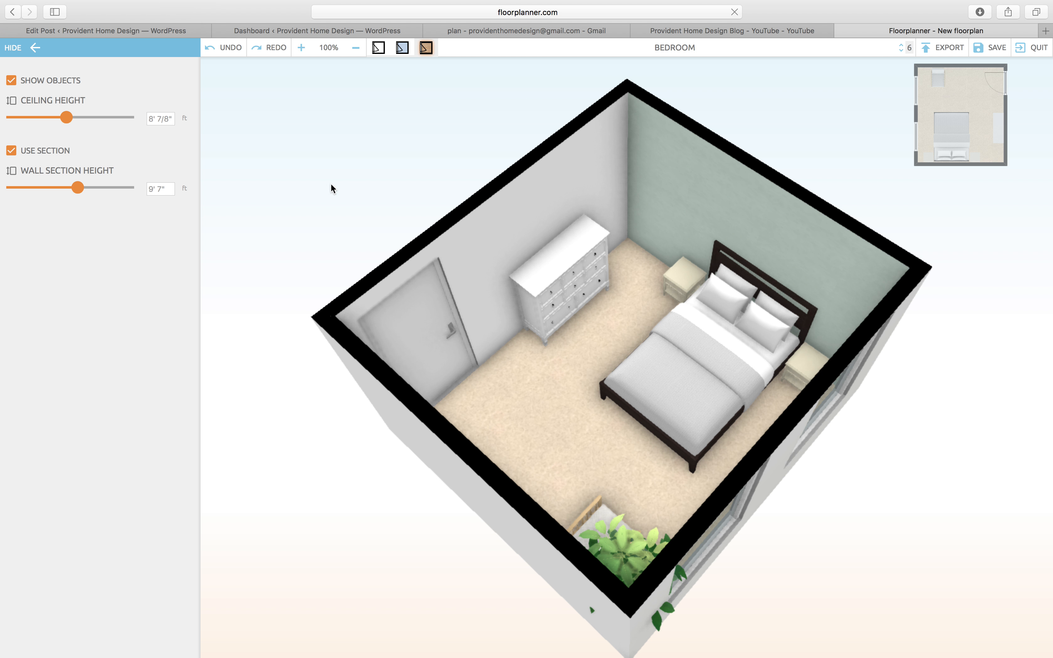
{"action": "left_click", "coordinate": [38, 48]}
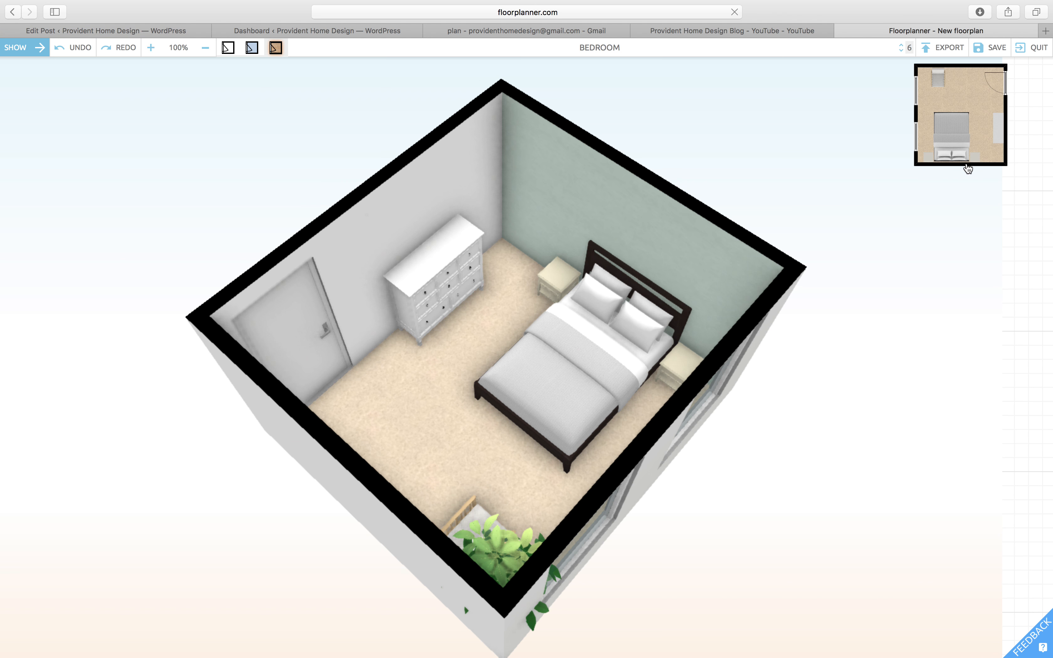
{"action": "left_click", "coordinate": [963, 161]}
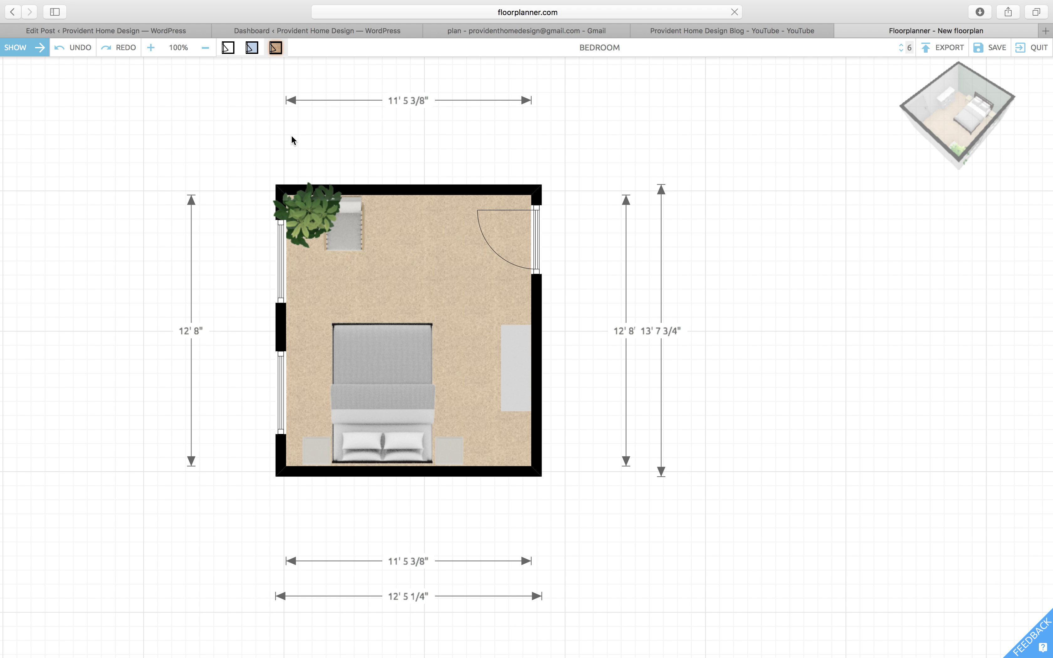
{"action": "left_click", "coordinate": [38, 47]}
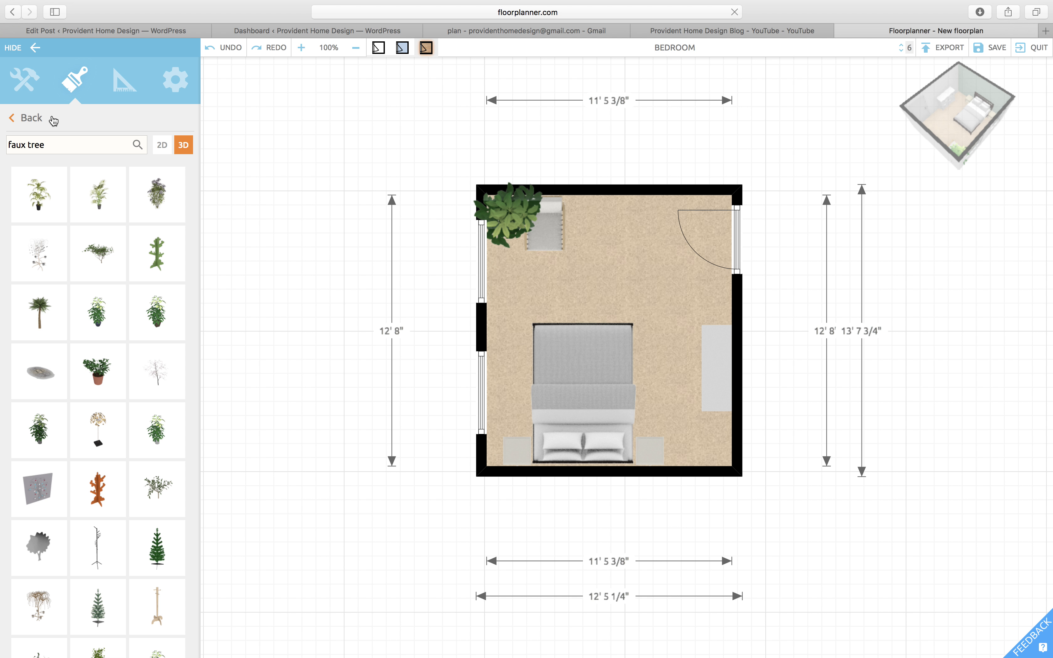
Step: Replace the furniture search with "lamps"
{"action": "left_click", "coordinate": [60, 145]}
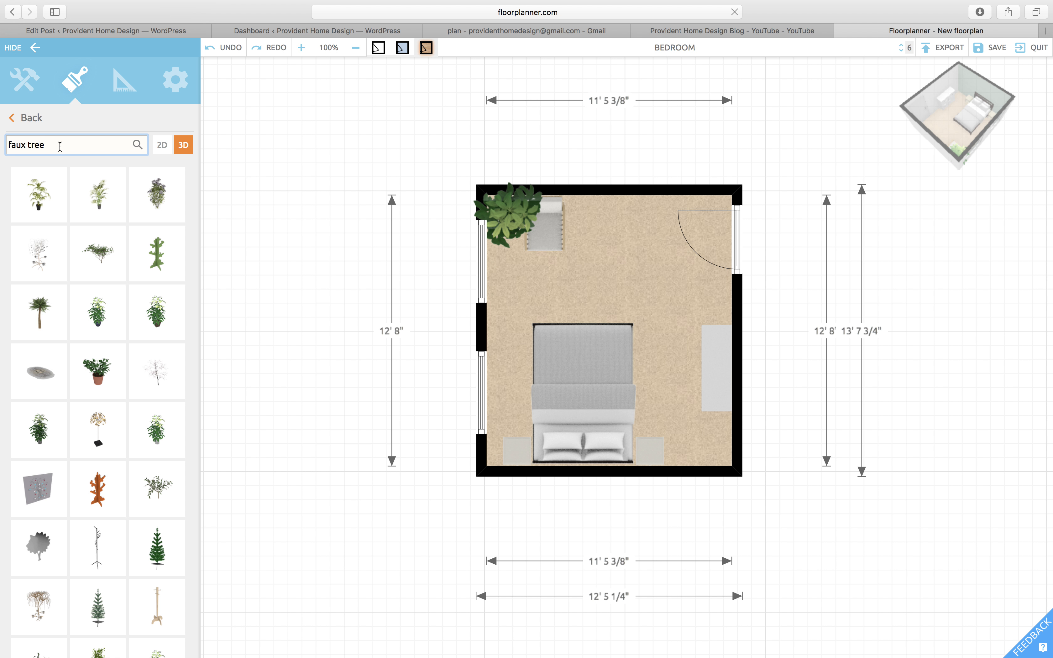
{"action": "key", "text": "BackSpace"}
{"action": "key", "text": "BackSpace"}
{"action": "key", "text": "BackSpace"}
{"action": "key", "text": "BackSpace"}
{"action": "key", "text": "BackSpace"}
{"action": "key", "text": "BackSpace"}
{"action": "key", "text": "BackSpace"}
{"action": "key", "text": "BackSpace"}
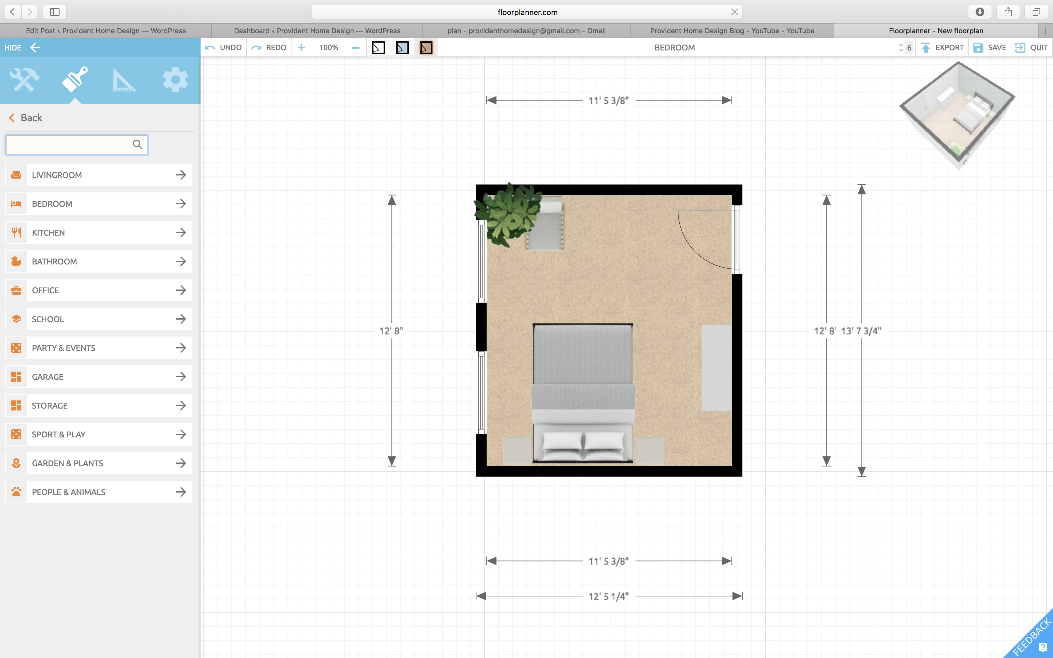
{"action": "type", "text": "lan"}
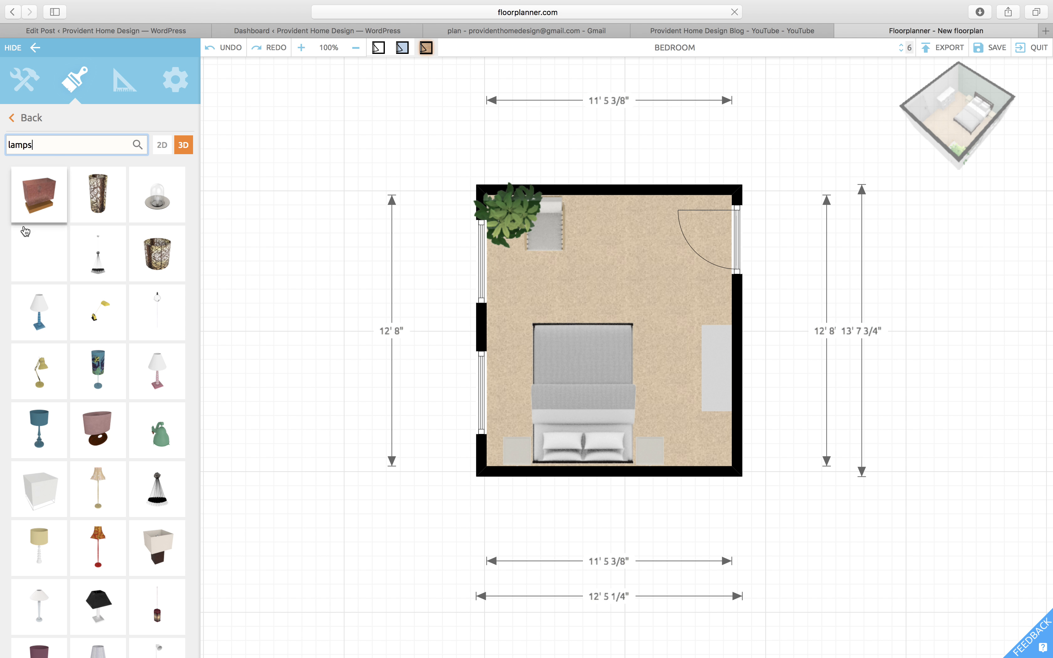
Step: Place the Mortise Lamps Angled Table Lamp on the window-side nightstand and rotate it to 270°
{"action": "scroll", "coordinate": [28, 257], "scroll_direction": "down", "scroll_amount": 5}
{"action": "scroll", "coordinate": [28, 257], "scroll_direction": "down", "scroll_amount": 5}
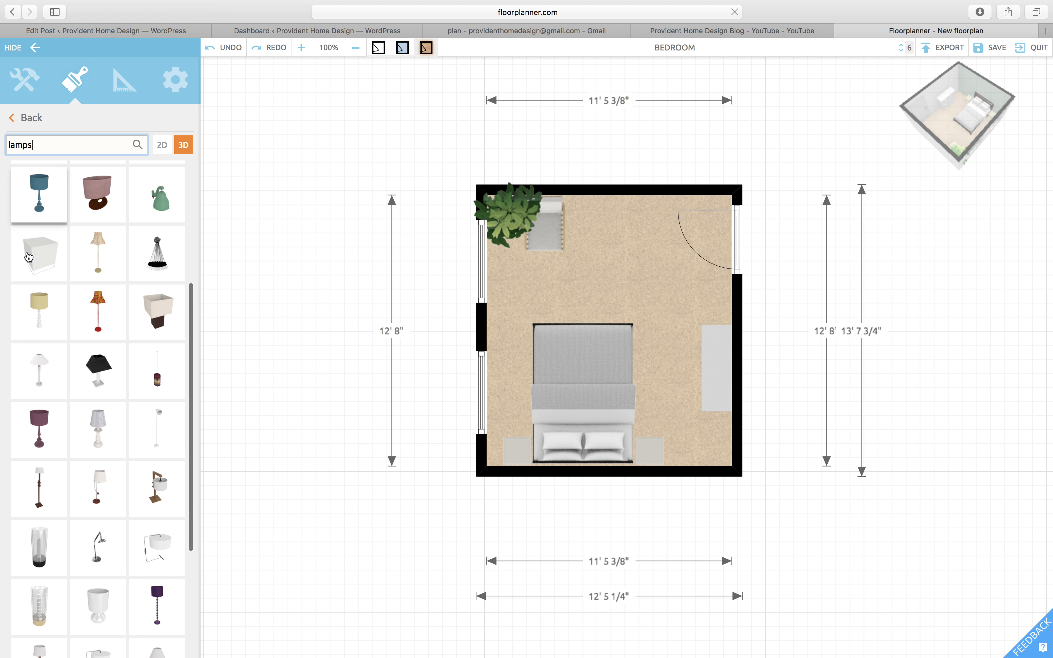
{"action": "scroll", "coordinate": [29, 257], "scroll_direction": "down", "scroll_amount": 5}
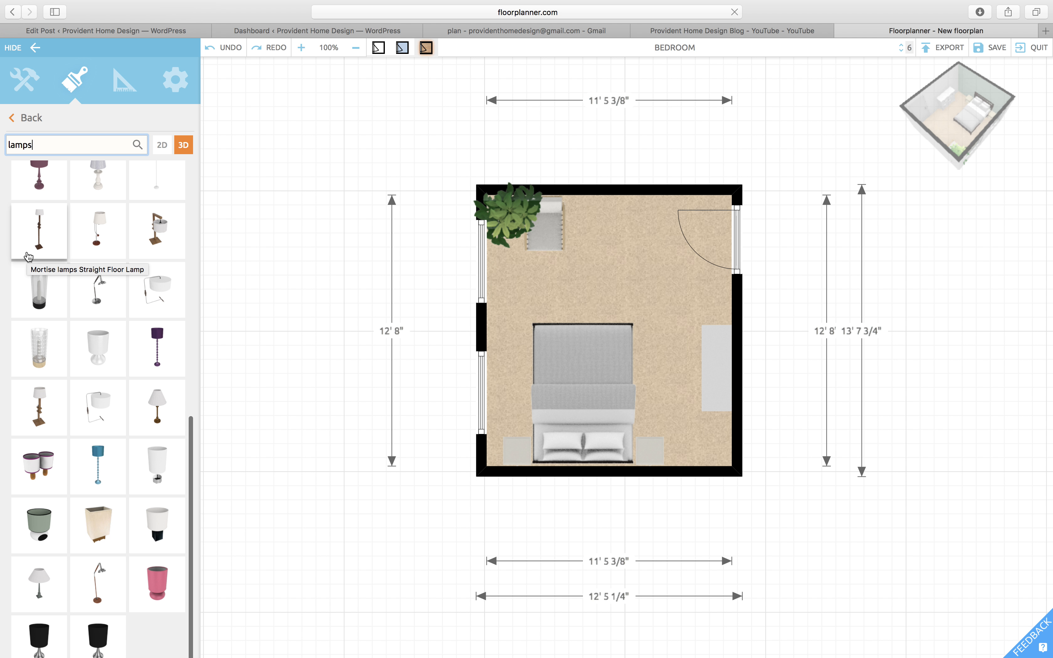
{"action": "scroll", "coordinate": [26, 256], "scroll_direction": "up", "scroll_amount": 3}
{"action": "scroll", "coordinate": [103, 336], "scroll_direction": "up", "scroll_amount": 2}
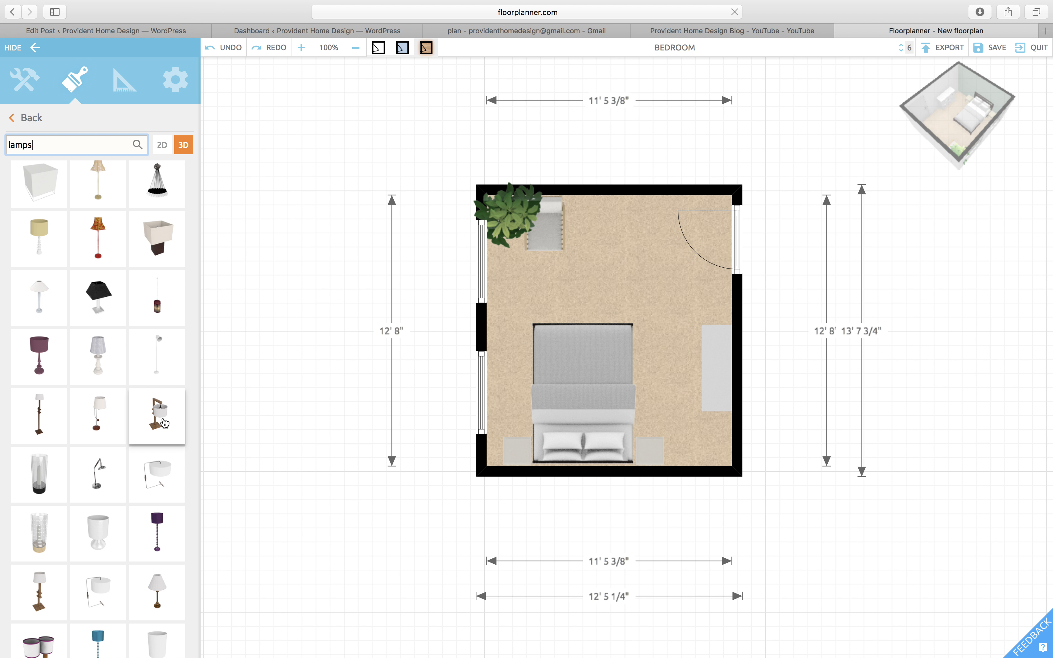
{"action": "left_click_drag", "start_coordinate": [164, 422], "coordinate": [519, 460]}
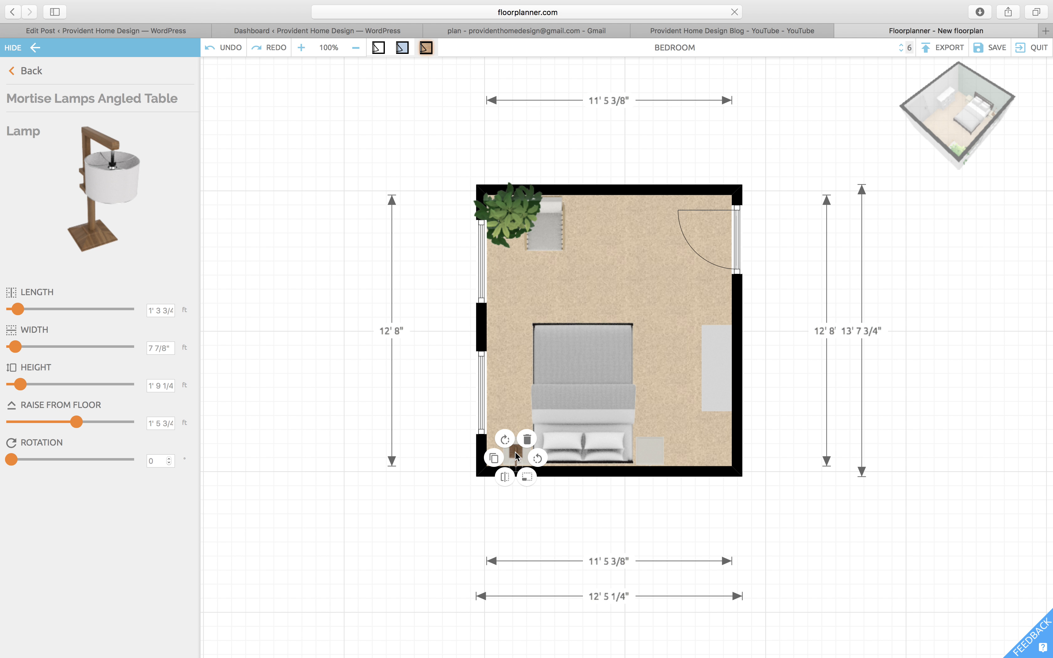
{"action": "left_click", "coordinate": [537, 458]}
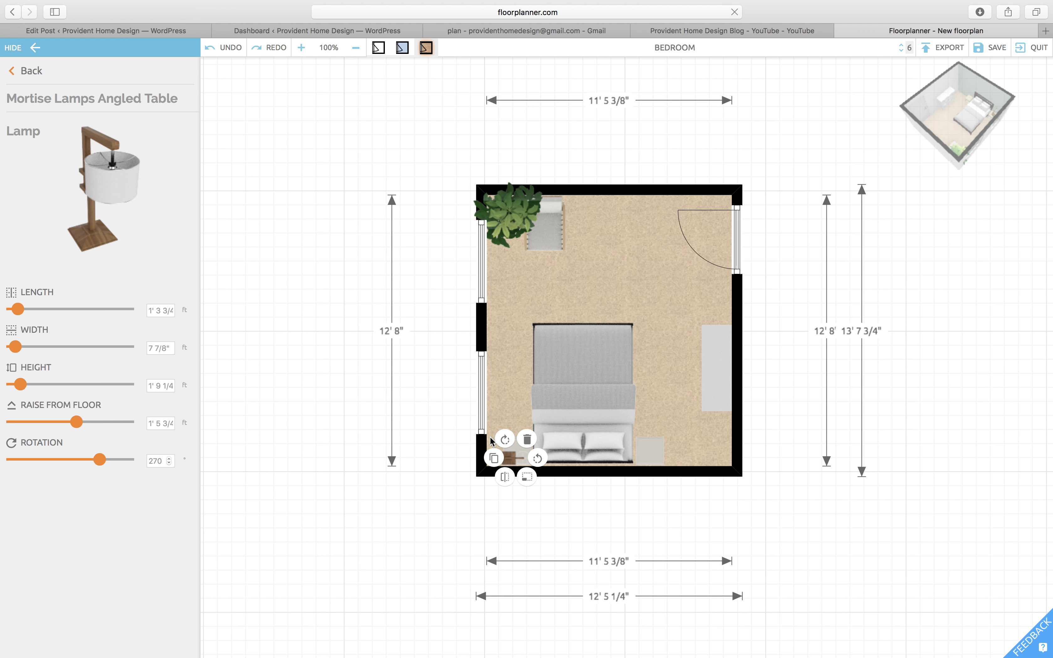
Step: Duplicate the lamp onto the other nightstand, rotate the copy to 90°, and adjust both lamps' positions on their nightstands
{"action": "left_click", "coordinate": [494, 459]}
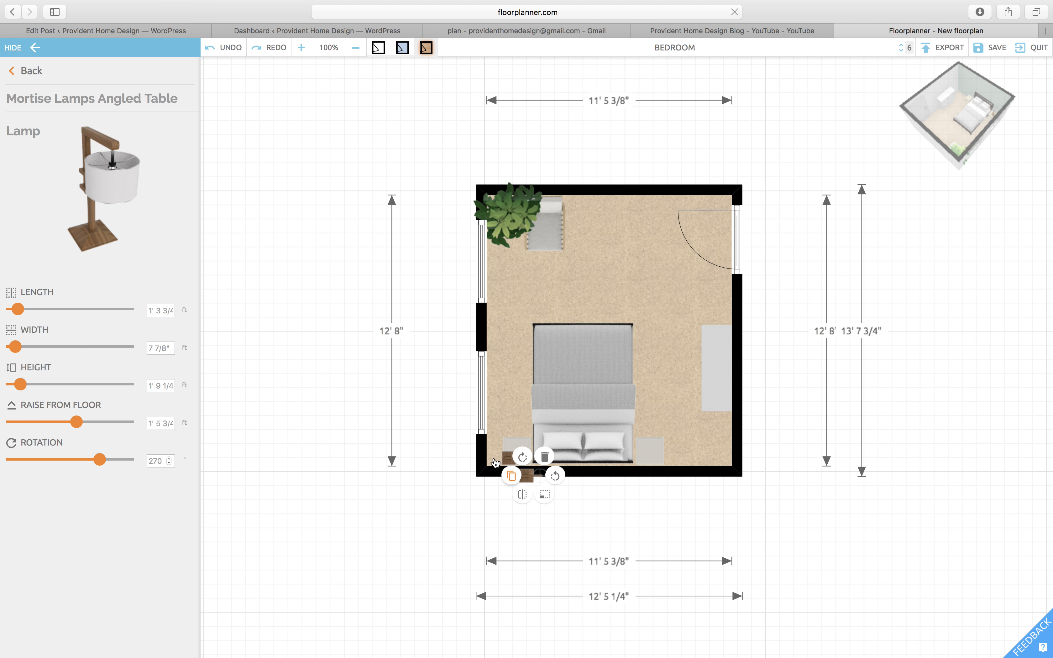
{"action": "left_click", "coordinate": [563, 454]}
{"action": "left_click_drag", "start_coordinate": [527, 476], "coordinate": [653, 454]}
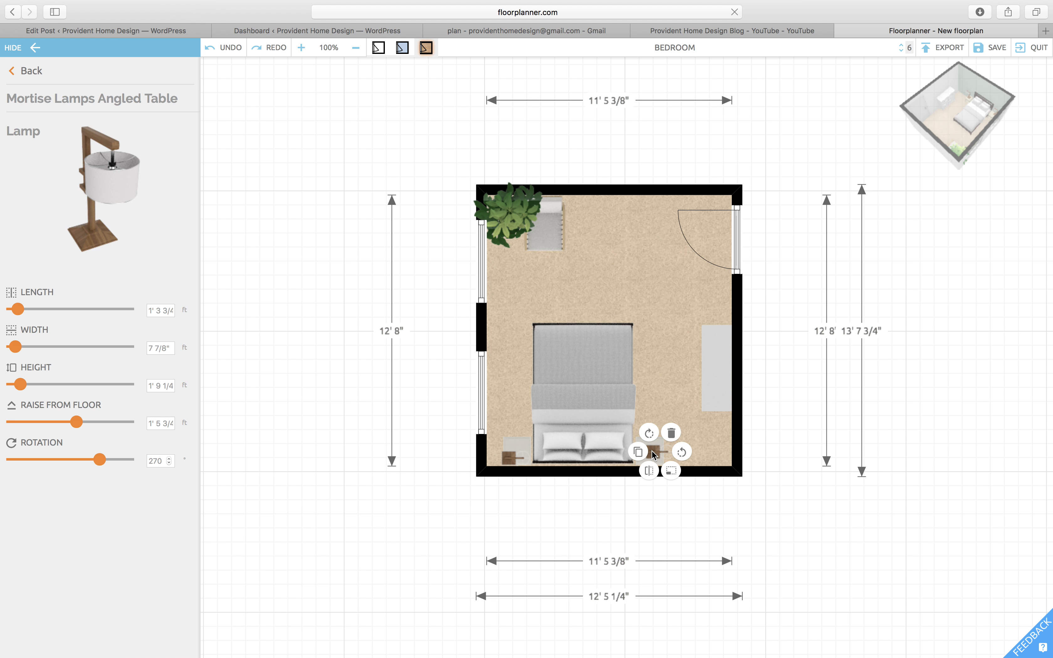
{"action": "left_click", "coordinate": [682, 452]}
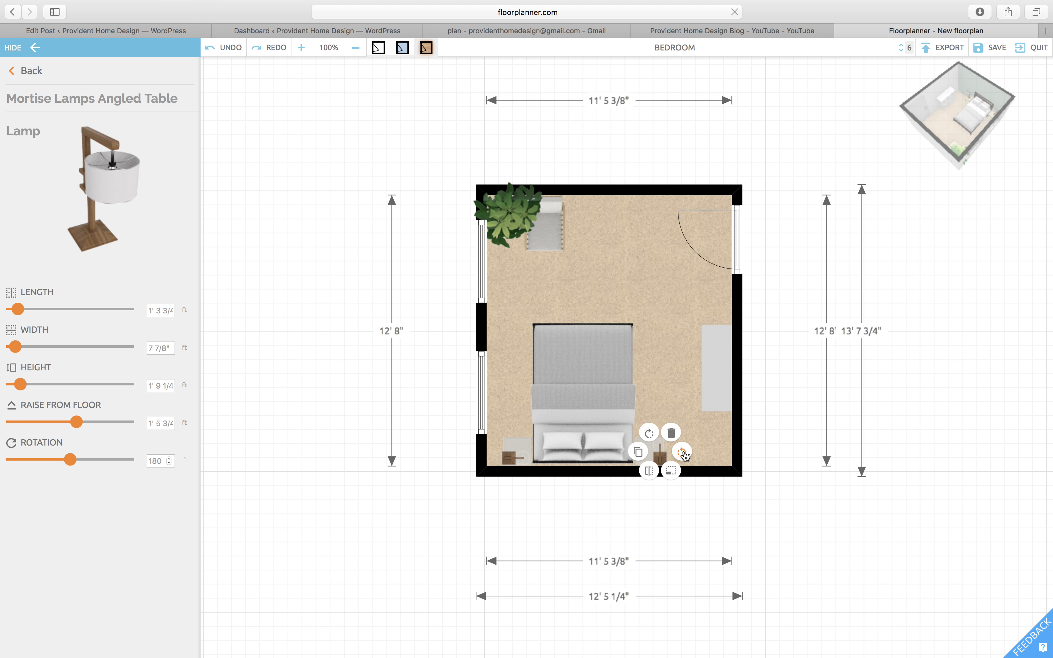
{"action": "left_click", "coordinate": [683, 453]}
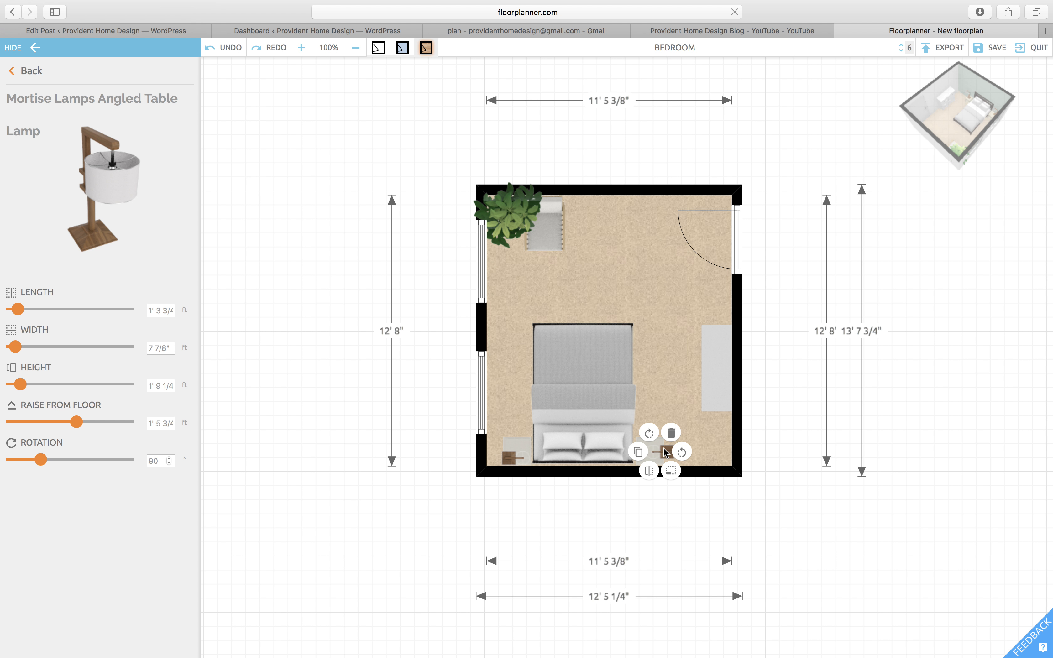
{"action": "left_click", "coordinate": [649, 448]}
{"action": "left_click_drag", "start_coordinate": [665, 452], "coordinate": [656, 452]}
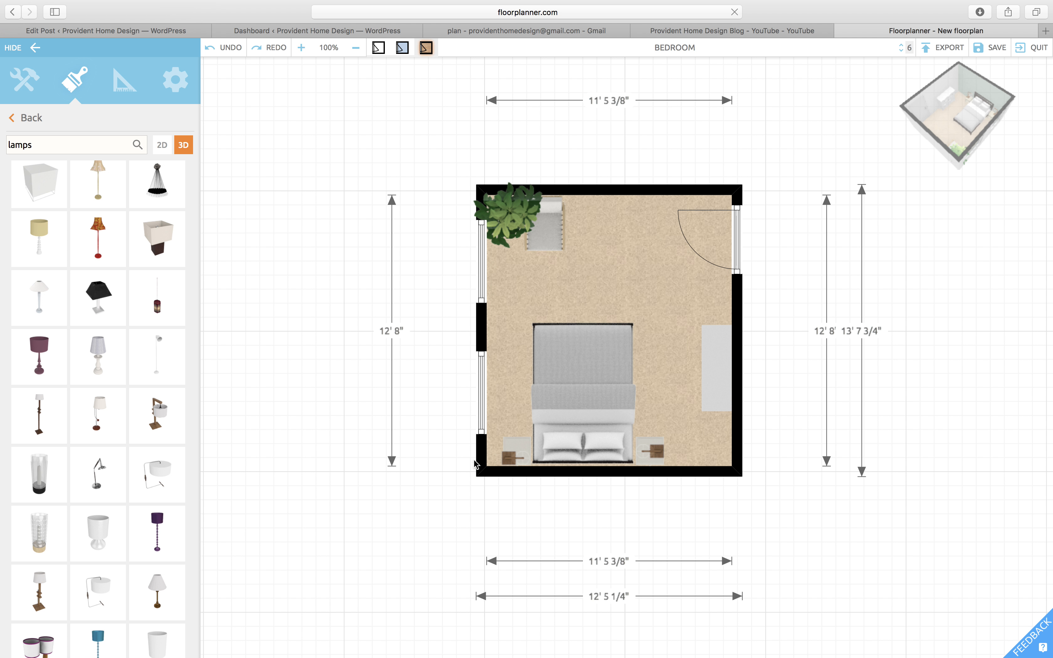
{"action": "left_click_drag", "start_coordinate": [510, 461], "coordinate": [516, 454]}
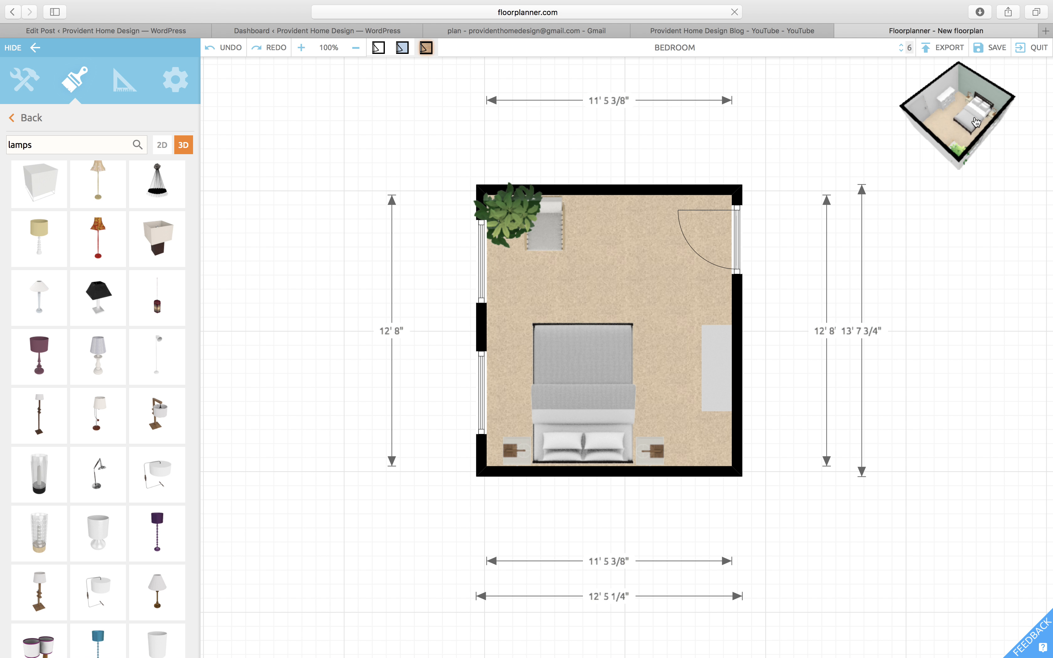
Step: Inspect the two bedside lamps in the 3D view and return to the 2D floor plan
{"action": "left_click", "coordinate": [958, 115]}
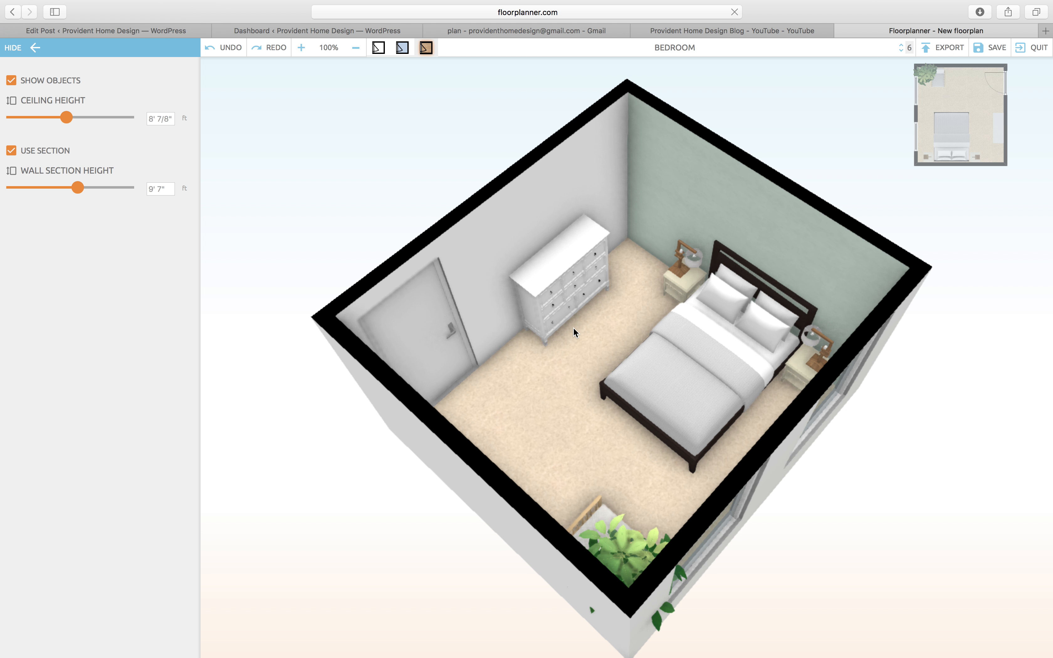
{"action": "left_click_drag", "start_coordinate": [574, 332], "coordinate": [370, 248]}
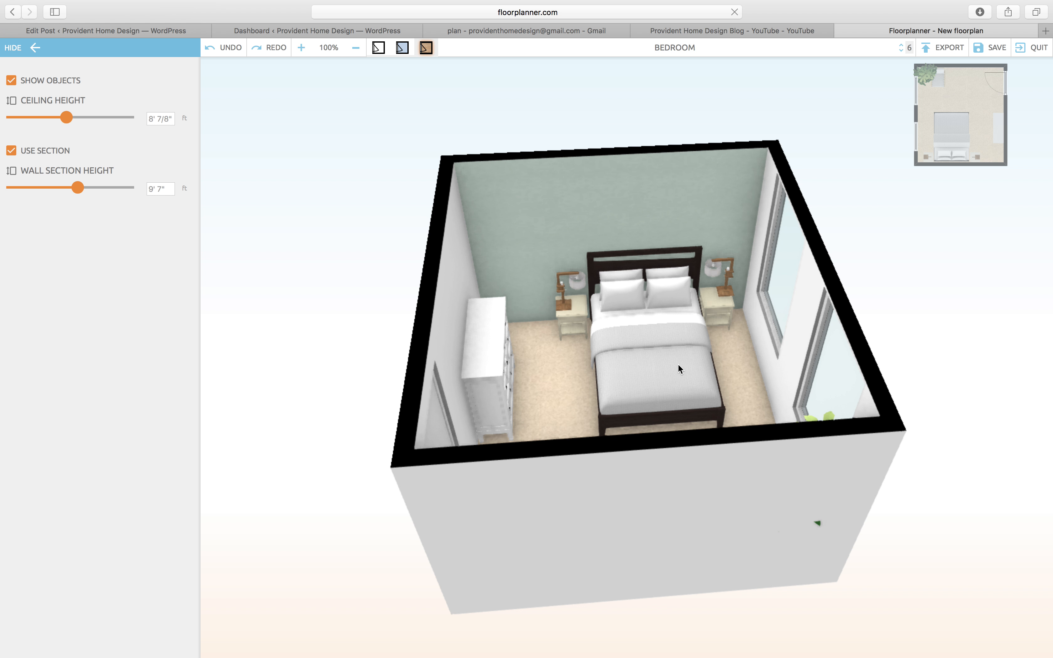
{"action": "left_click", "coordinate": [35, 48]}
{"action": "left_click", "coordinate": [36, 50]}
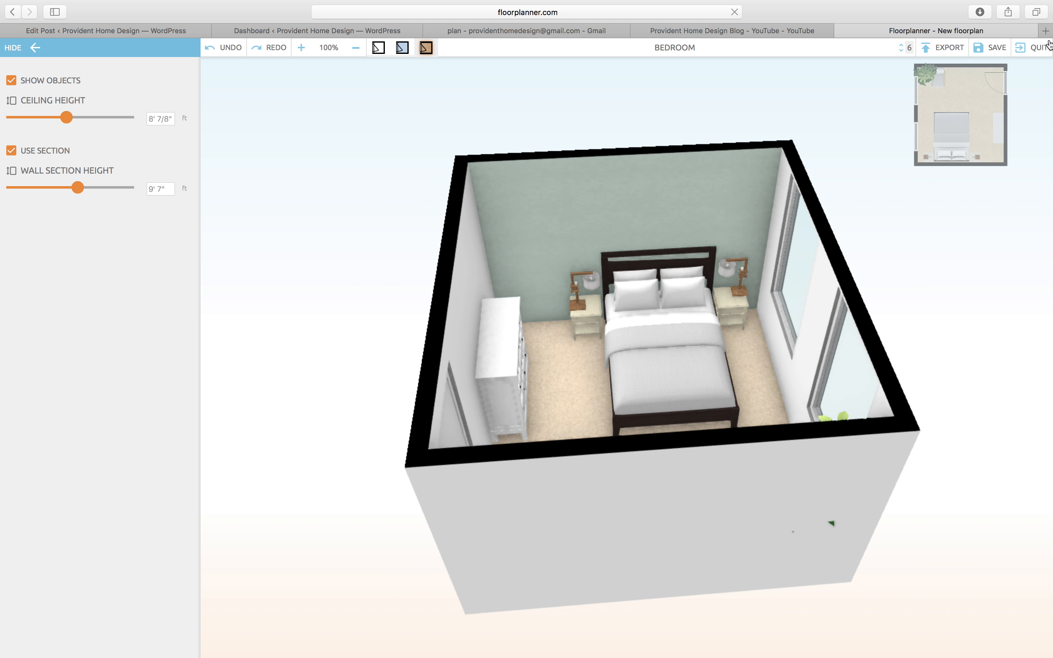
{"action": "left_click", "coordinate": [1006, 125]}
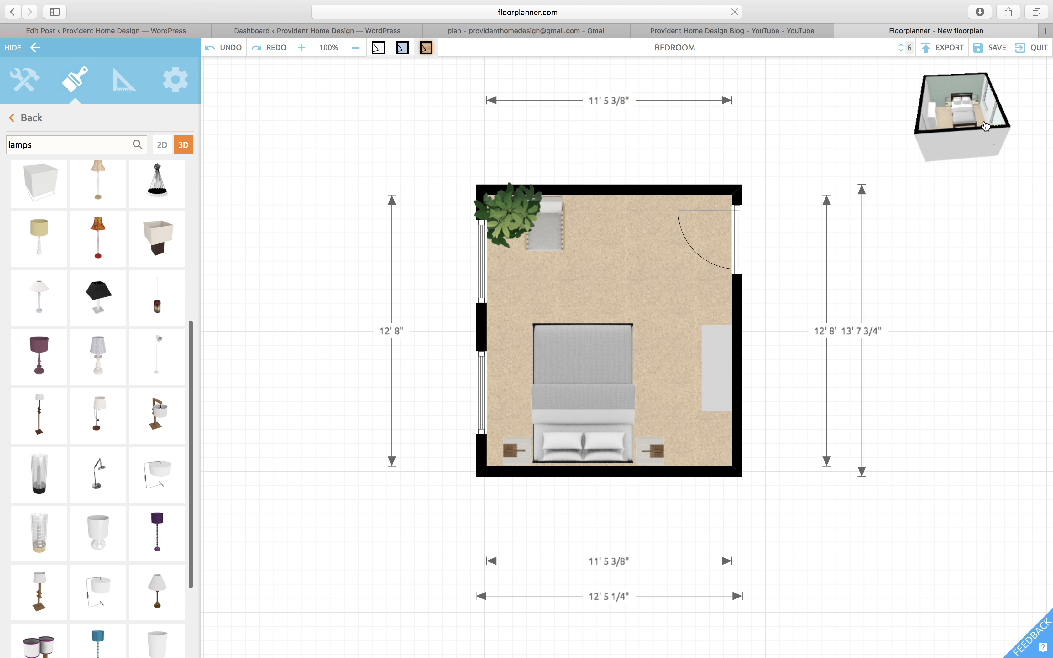
Step: Replace the furniture search with "throw" and look through the models for a suitable throw
{"action": "left_click", "coordinate": [38, 145]}
{"action": "key", "text": "BackSpace"}
{"action": "key", "text": "BackSpace"}
{"action": "key", "text": "BackSpace"}
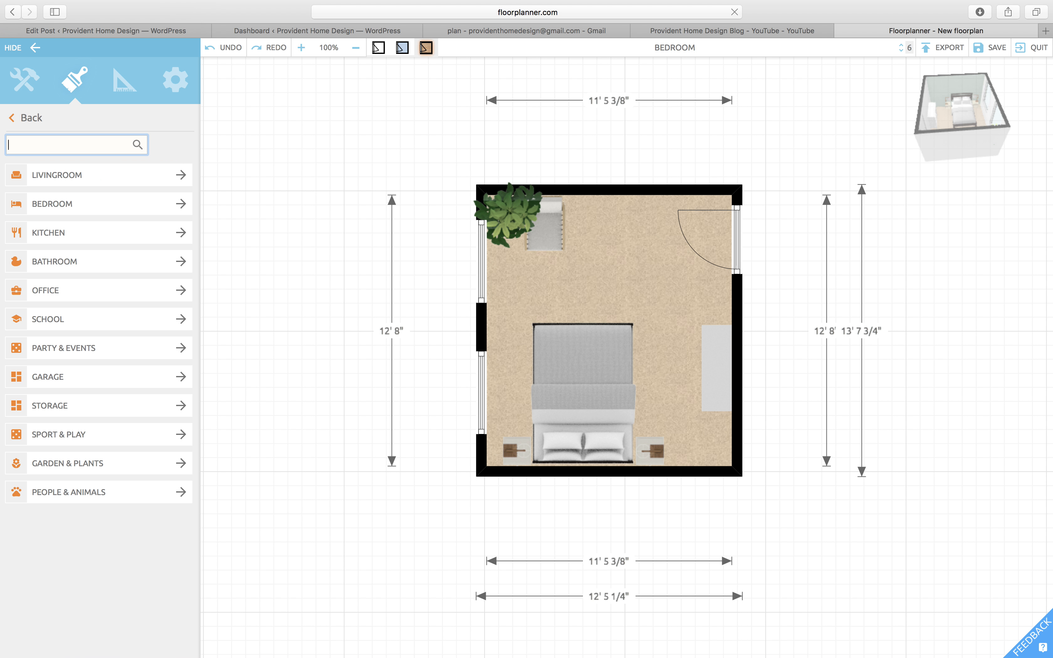
{"action": "type", "text": "throw"}
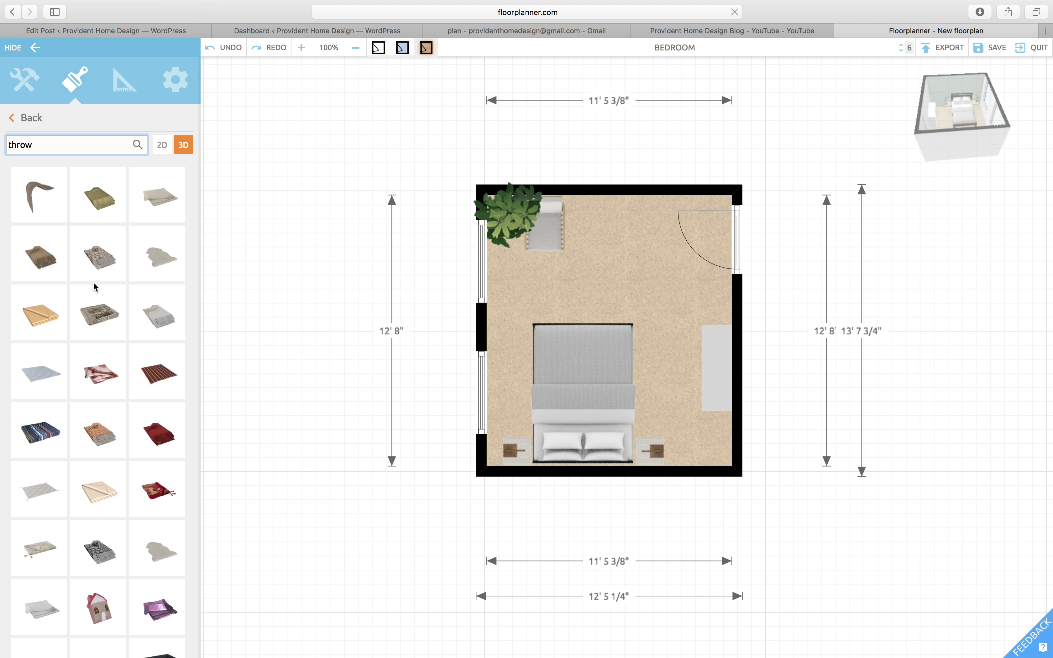
{"action": "scroll", "coordinate": [104, 327], "scroll_direction": "down", "scroll_amount": 10}
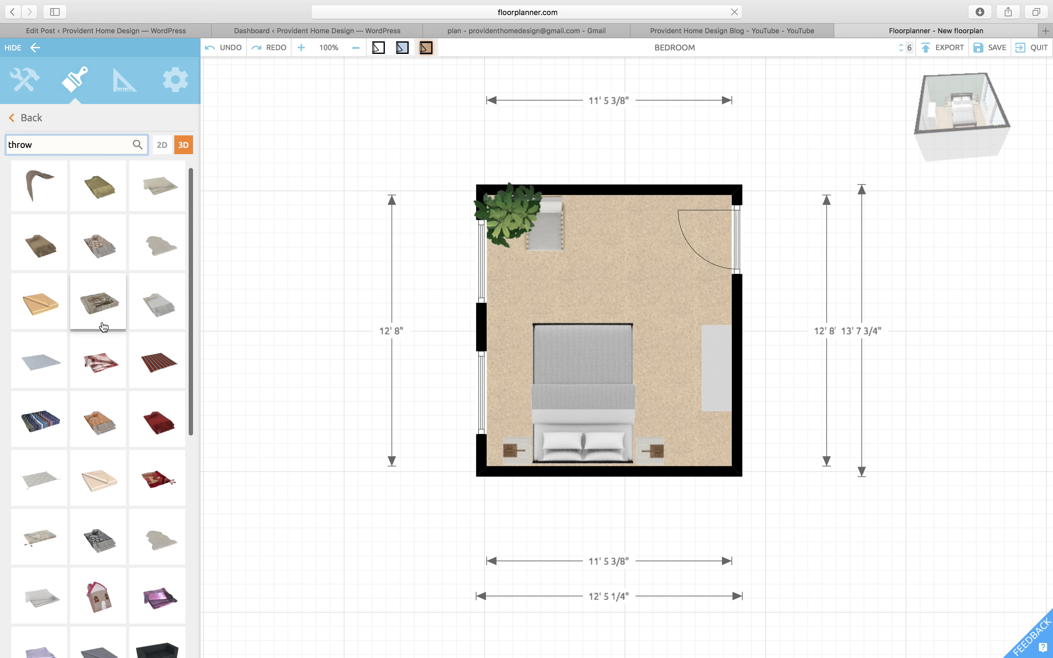
{"action": "scroll", "coordinate": [103, 326], "scroll_direction": "down", "scroll_amount": 2}
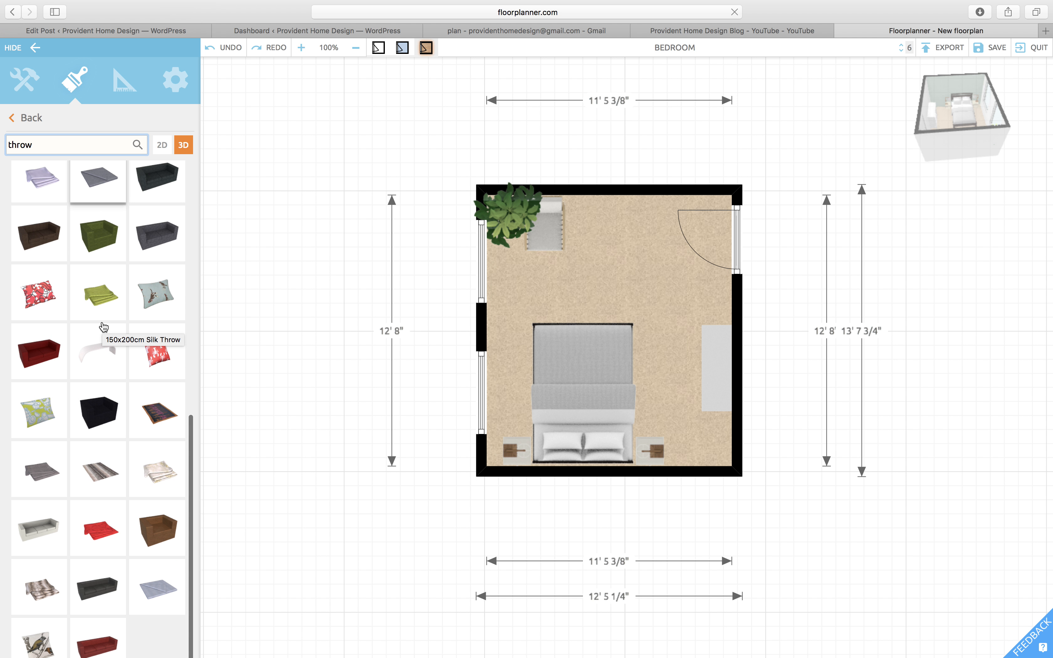
{"action": "scroll", "coordinate": [103, 327], "scroll_direction": "up", "scroll_amount": 4}
{"action": "scroll", "coordinate": [103, 327], "scroll_direction": "up", "scroll_amount": 8}
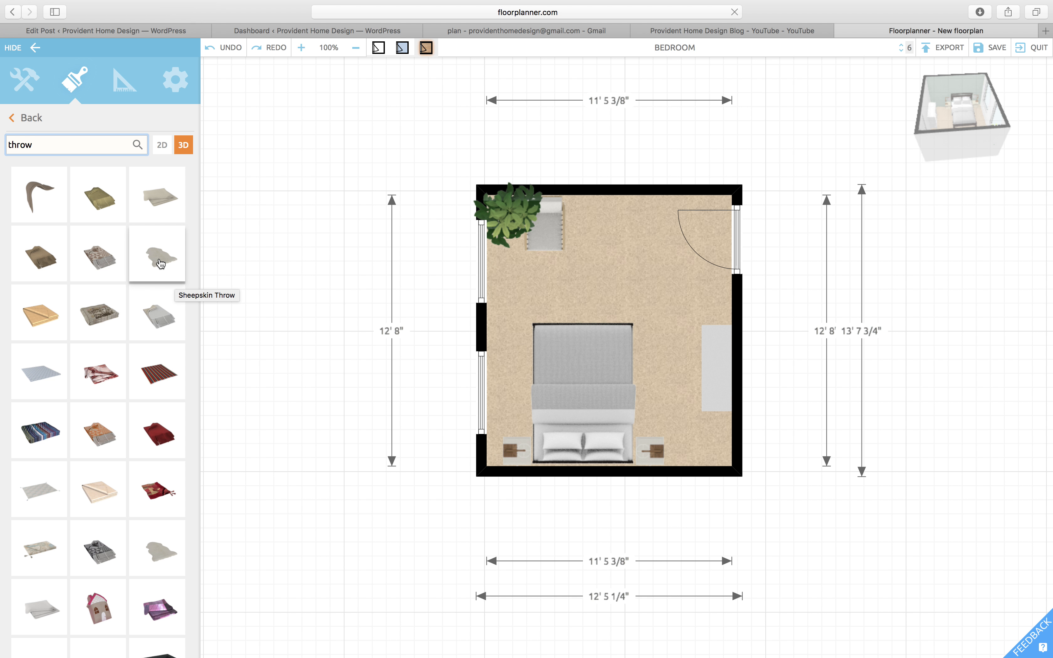
Step: Place the Sheepskin Throw on the floor between the bed and the dresser, rotated to 180°
{"action": "left_click_drag", "start_coordinate": [160, 263], "coordinate": [608, 297]}
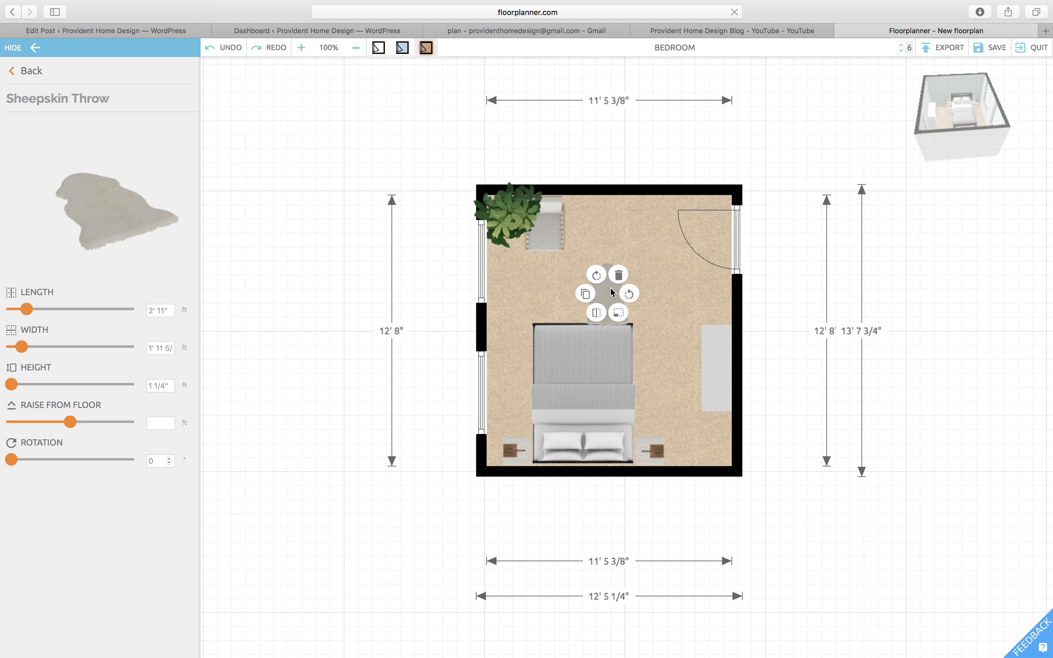
{"action": "left_click", "coordinate": [626, 297]}
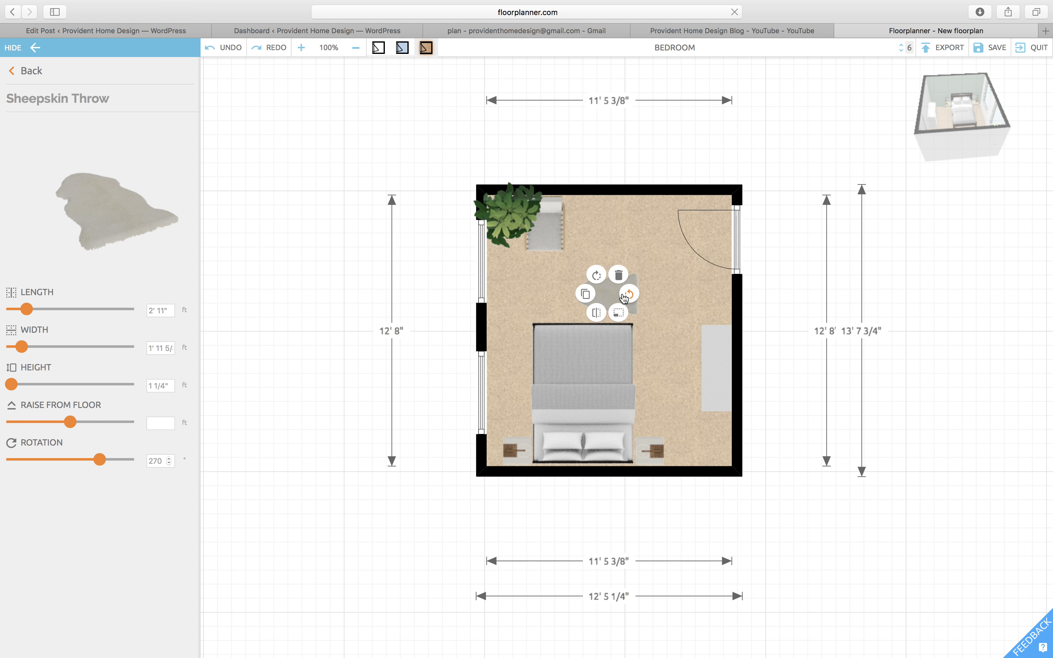
{"action": "left_click", "coordinate": [514, 293]}
{"action": "mouse_move", "coordinate": [617, 300]}
{"action": "left_mouse_down"}
{"action": "mouse_move", "coordinate": [591, 303]}
{"action": "mouse_move", "coordinate": [634, 308]}
{"action": "left_mouse_up"}
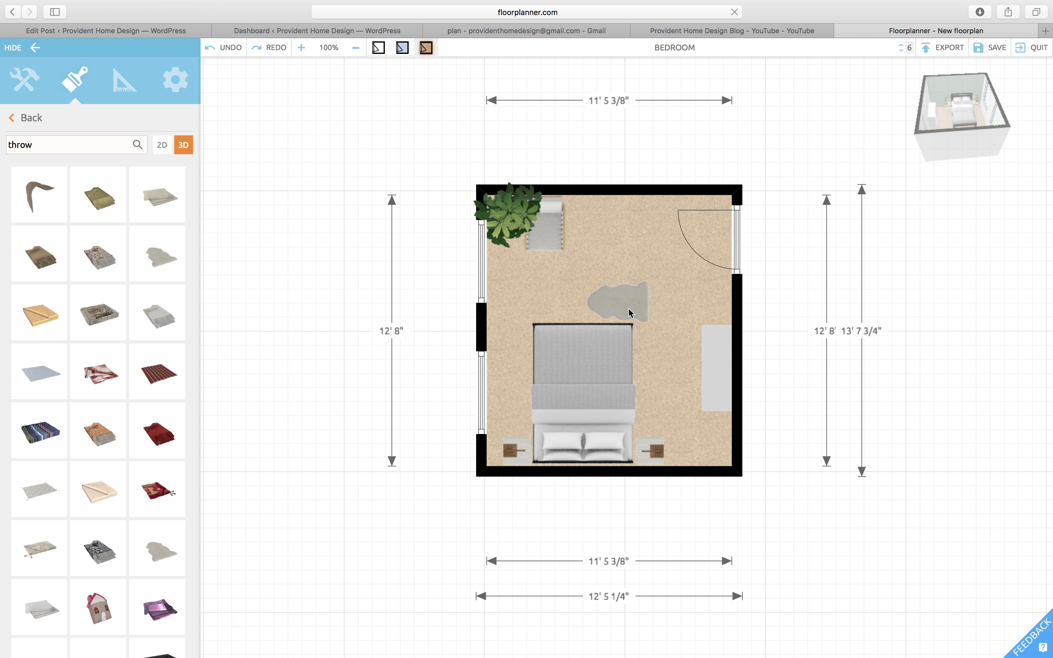
{"action": "left_click_drag", "start_coordinate": [636, 311], "coordinate": [669, 397]}
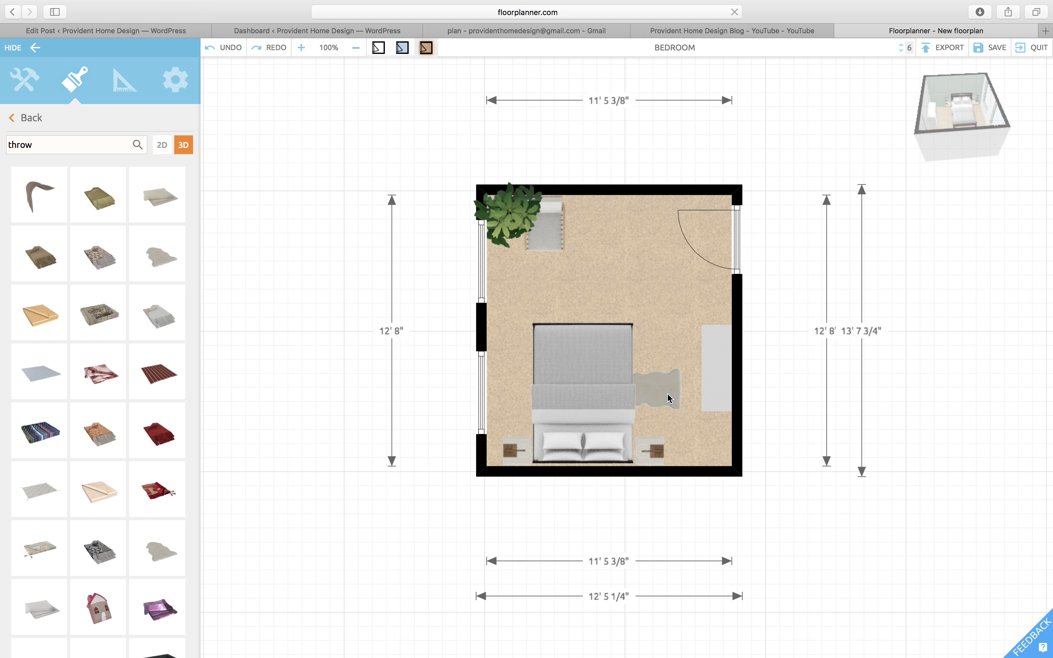
{"action": "left_click", "coordinate": [672, 389]}
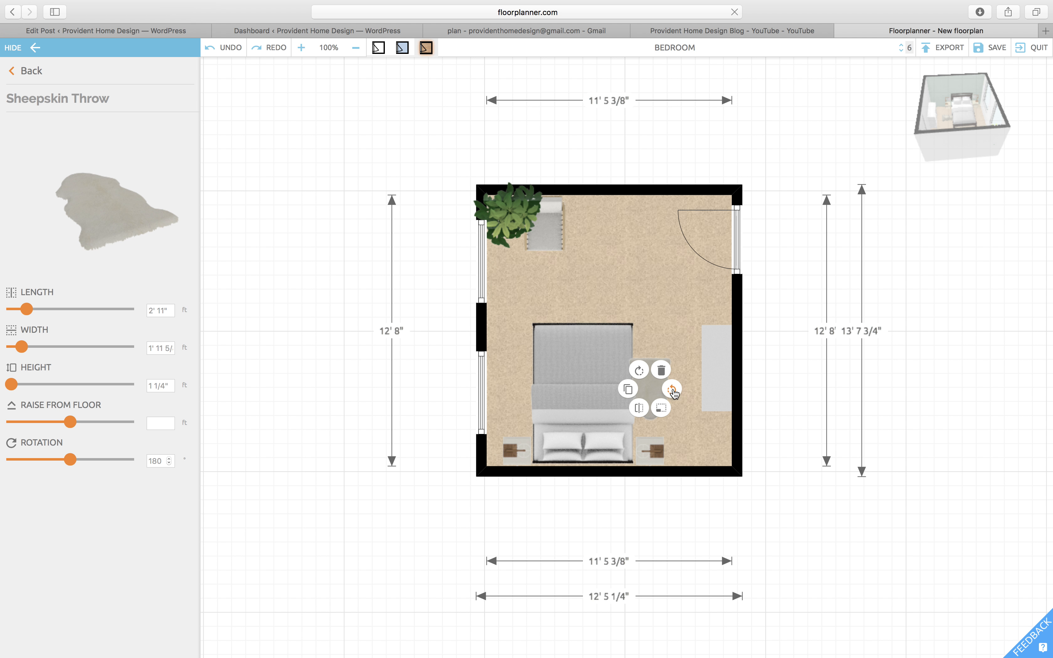
{"action": "left_click", "coordinate": [693, 320]}
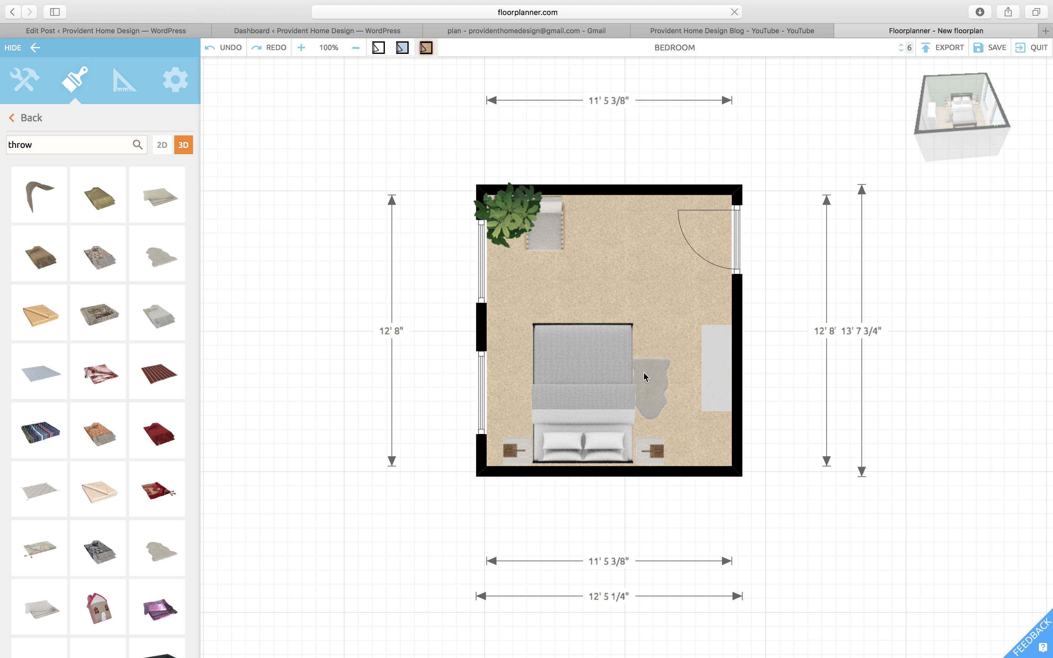
Step: Move the sheepskin throw up and slightly away from the bed toward the dresser, and check the bedroom in 3D
{"action": "left_click_drag", "start_coordinate": [649, 399], "coordinate": [663, 376]}
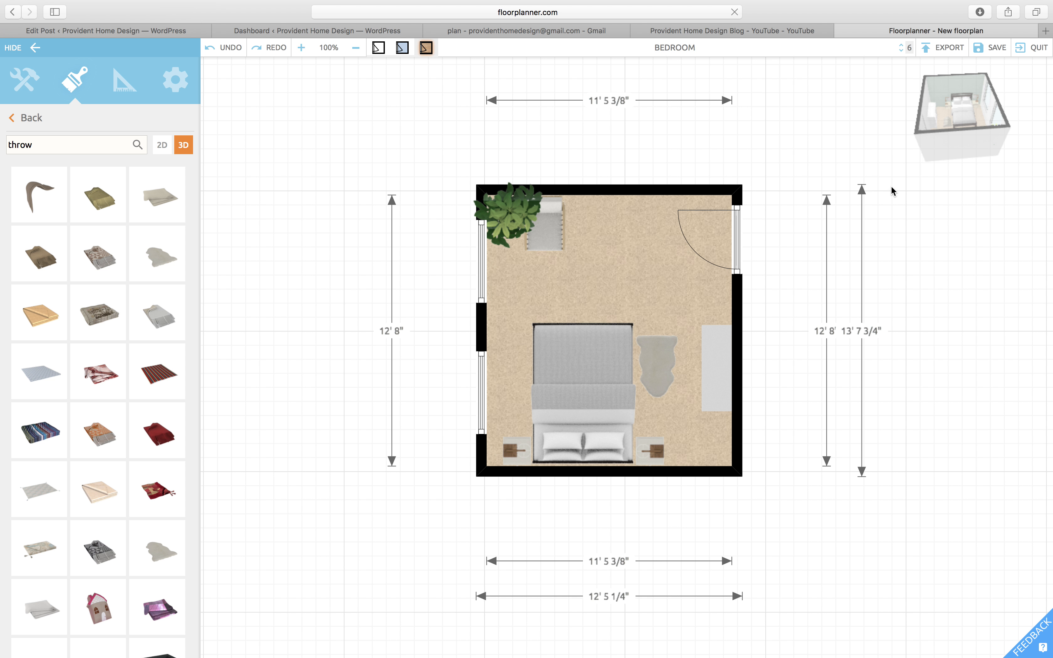
{"action": "left_click", "coordinate": [967, 132]}
{"action": "left_click_drag", "start_coordinate": [698, 367], "coordinate": [815, 289]}
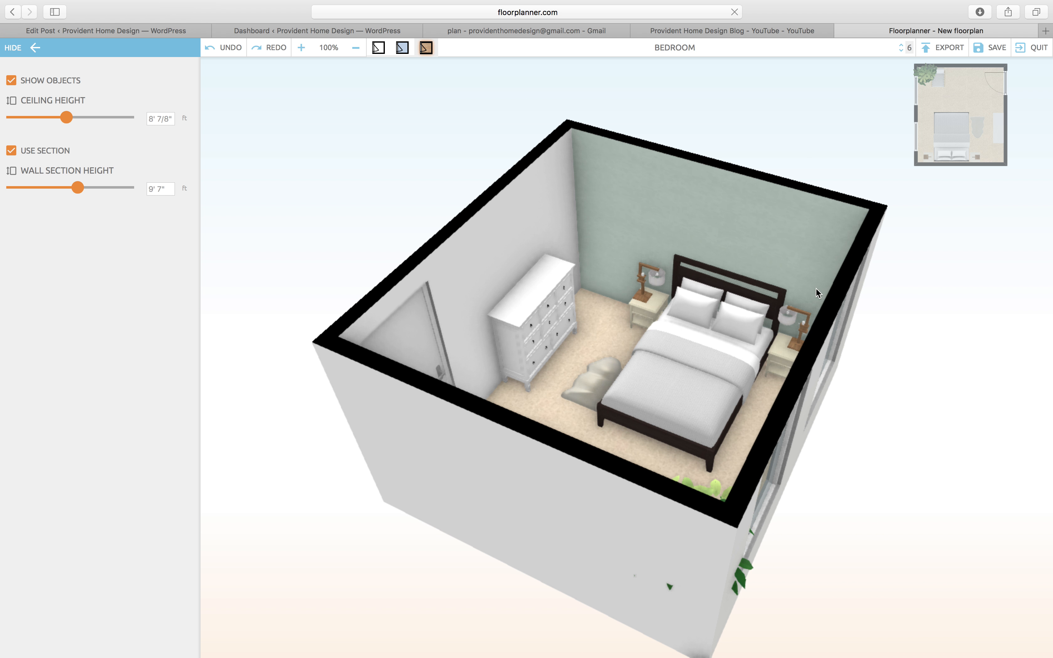
Step: Switch from the Bedroom to the Ground Floor, saving the bedroom's unsaved adjustments
{"action": "left_click", "coordinate": [906, 48]}
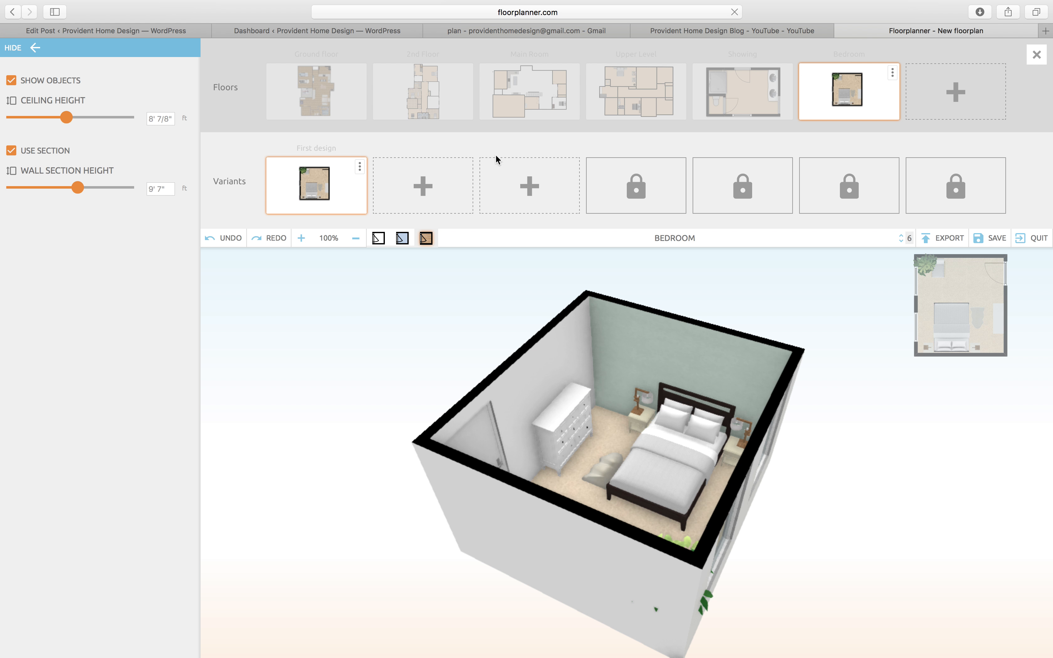
{"action": "left_click", "coordinate": [305, 93]}
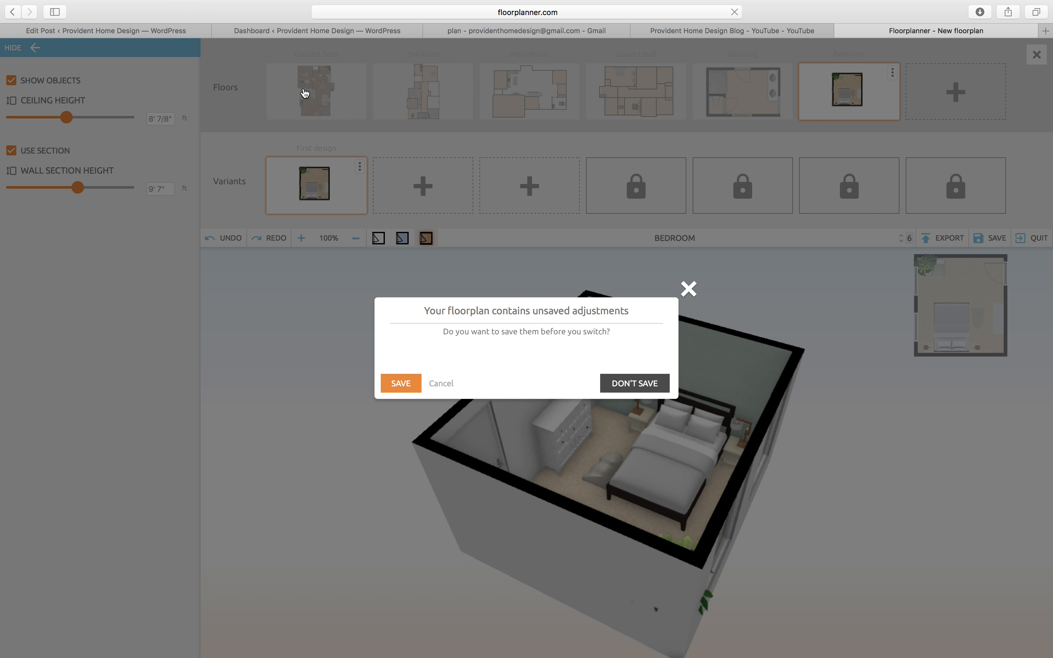
{"action": "left_click", "coordinate": [401, 383]}
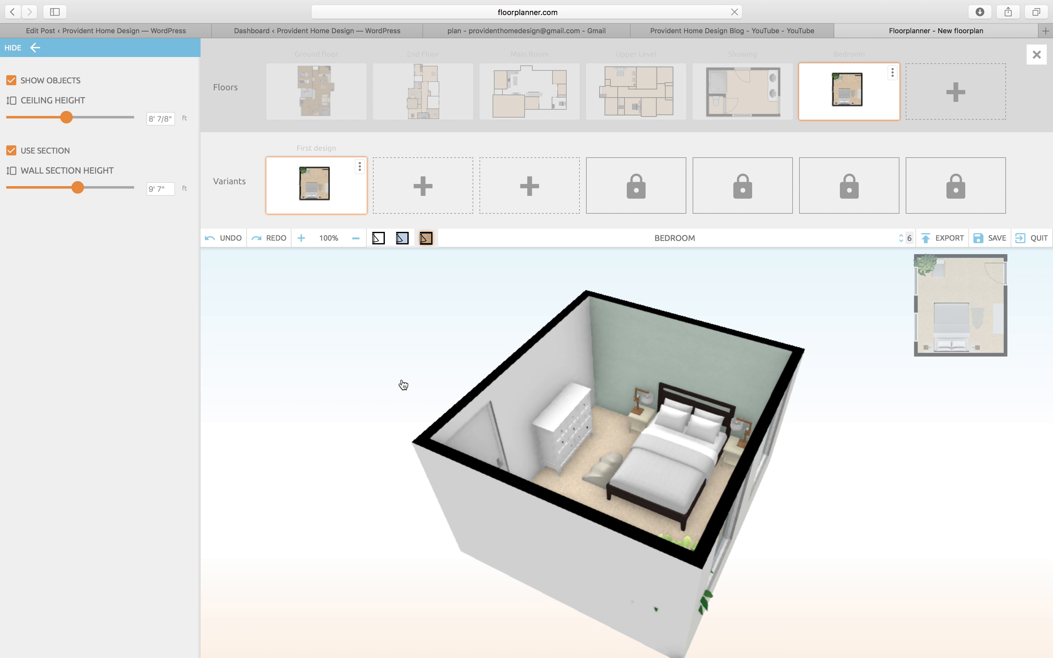
{"action": "left_click", "coordinate": [335, 87]}
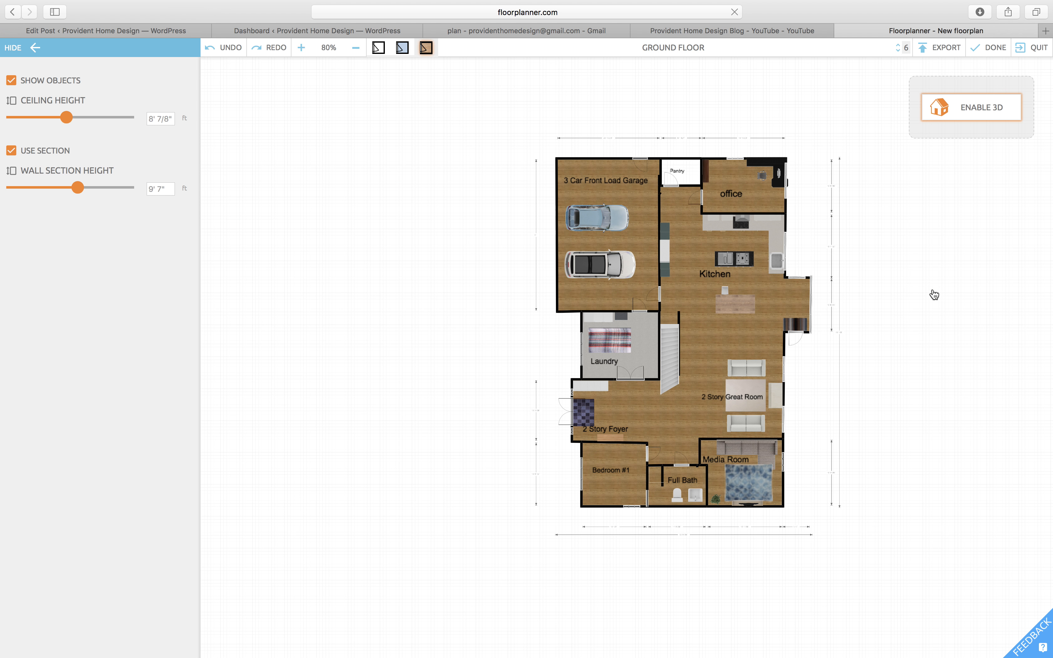
Step: Enable 3D for the Ground Floor and examine its room layout and furniture from an angled overhead view
{"action": "scroll", "coordinate": [932, 294], "scroll_direction": "down", "scroll_amount": 3}
{"action": "left_click", "coordinate": [990, 108]}
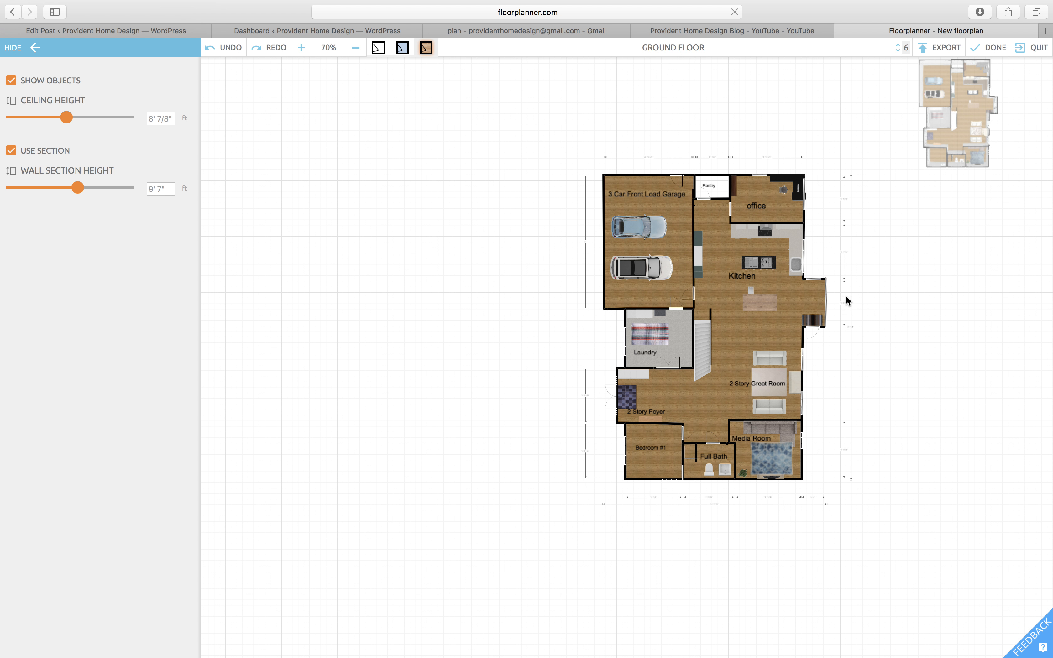
{"action": "left_click", "coordinate": [959, 168]}
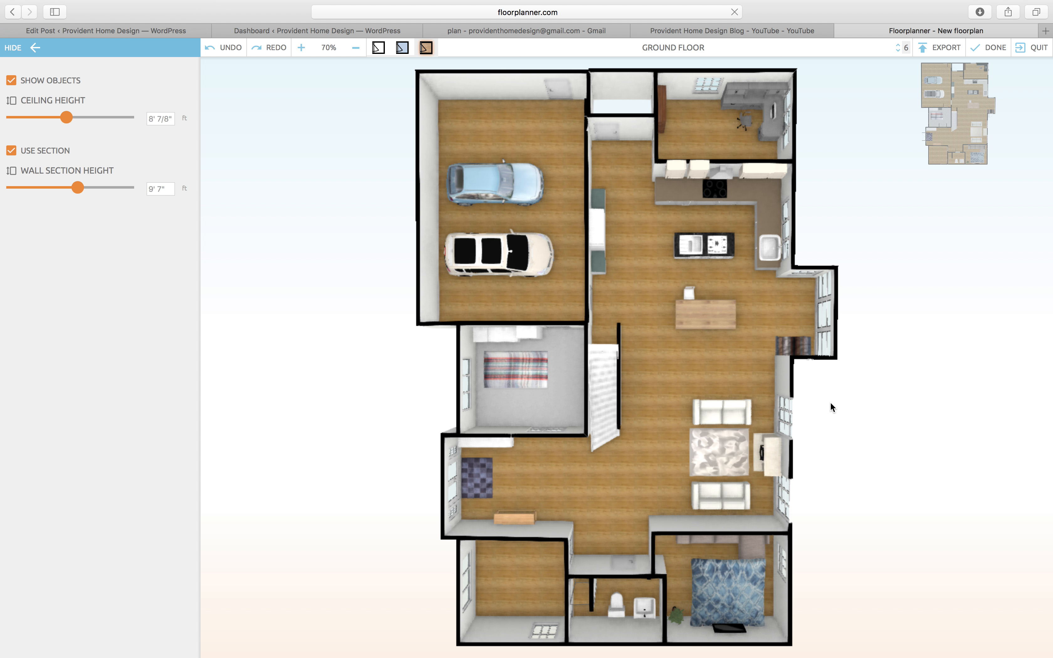
{"action": "left_click_drag", "start_coordinate": [829, 404], "coordinate": [2, 590]}
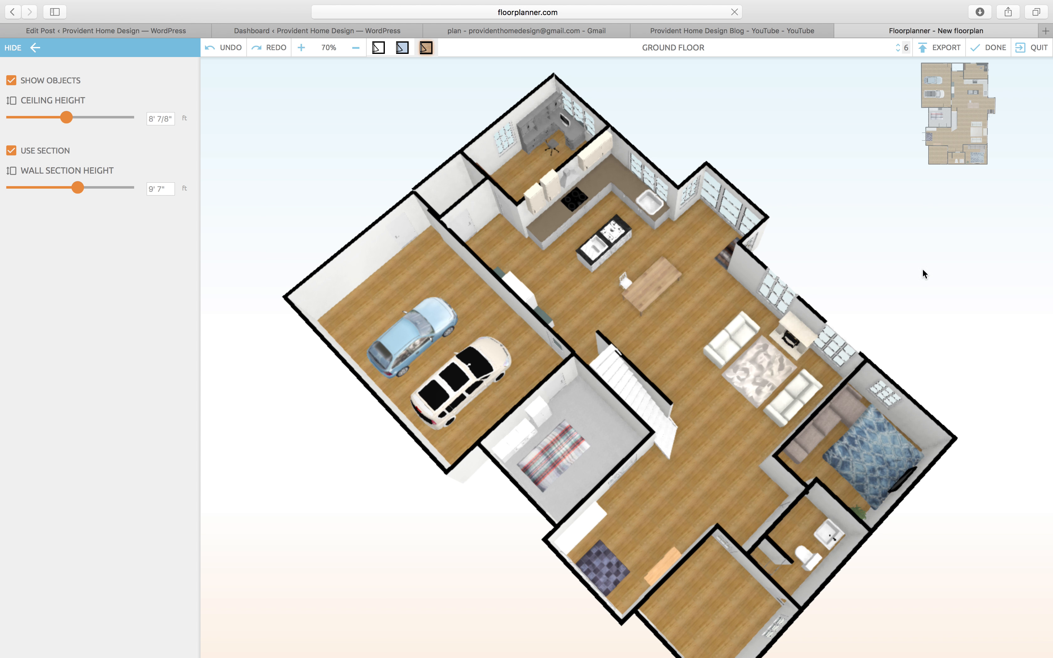
Step: Return to the Ground Floor's 2D plan and examine the whole layout centred at 110% zoom
{"action": "left_click", "coordinate": [954, 118]}
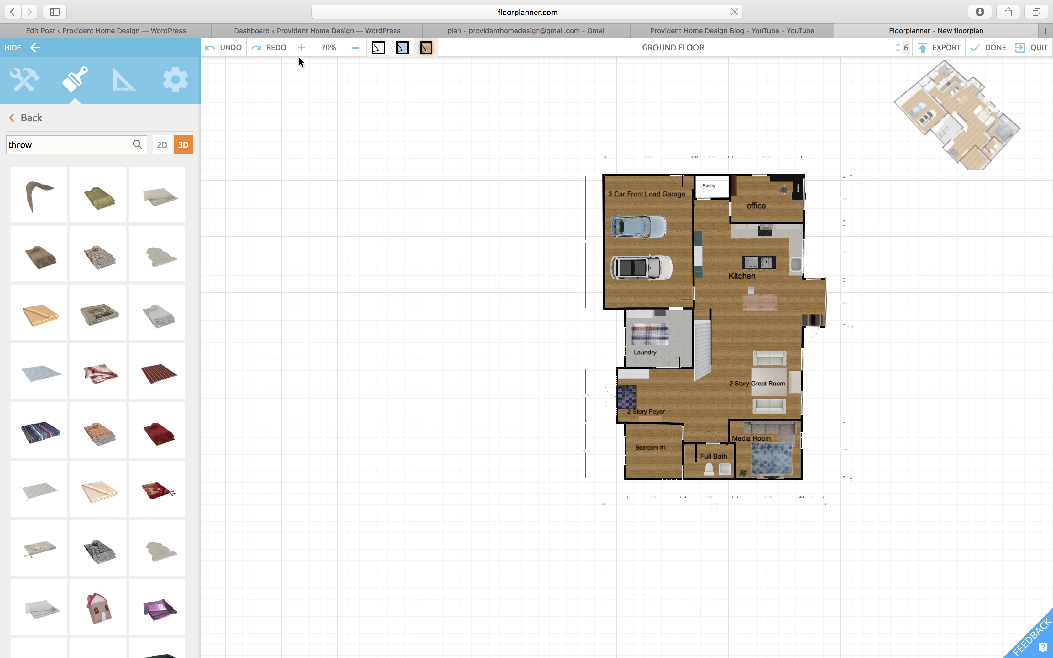
{"action": "left_click", "coordinate": [302, 47]}
{"action": "left_click", "coordinate": [302, 47]}
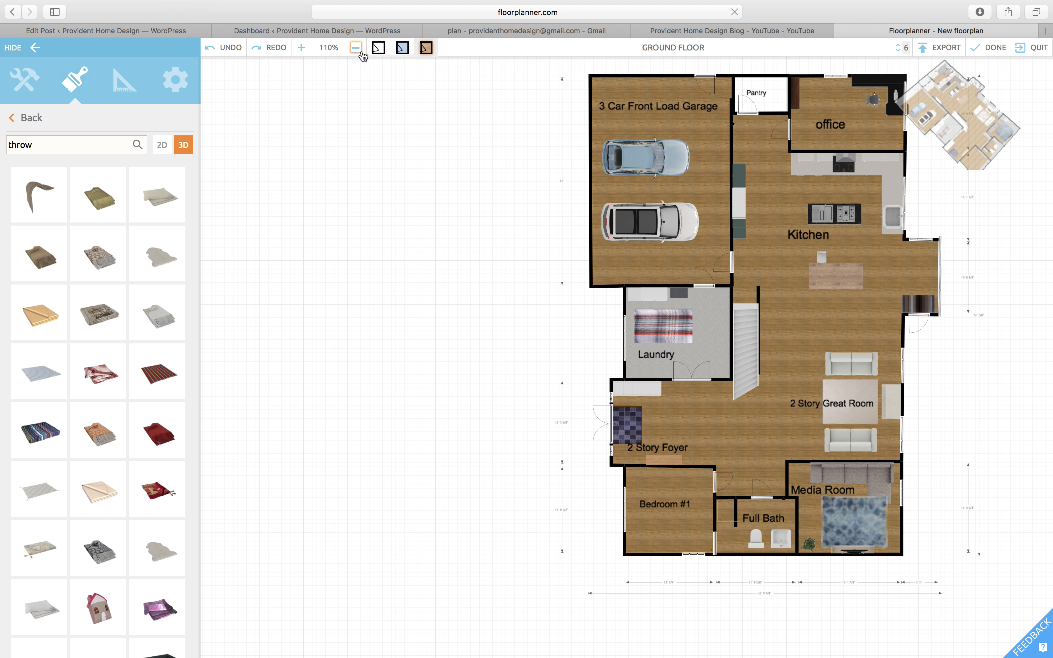
{"action": "left_click_drag", "start_coordinate": [423, 176], "coordinate": [261, 243]}
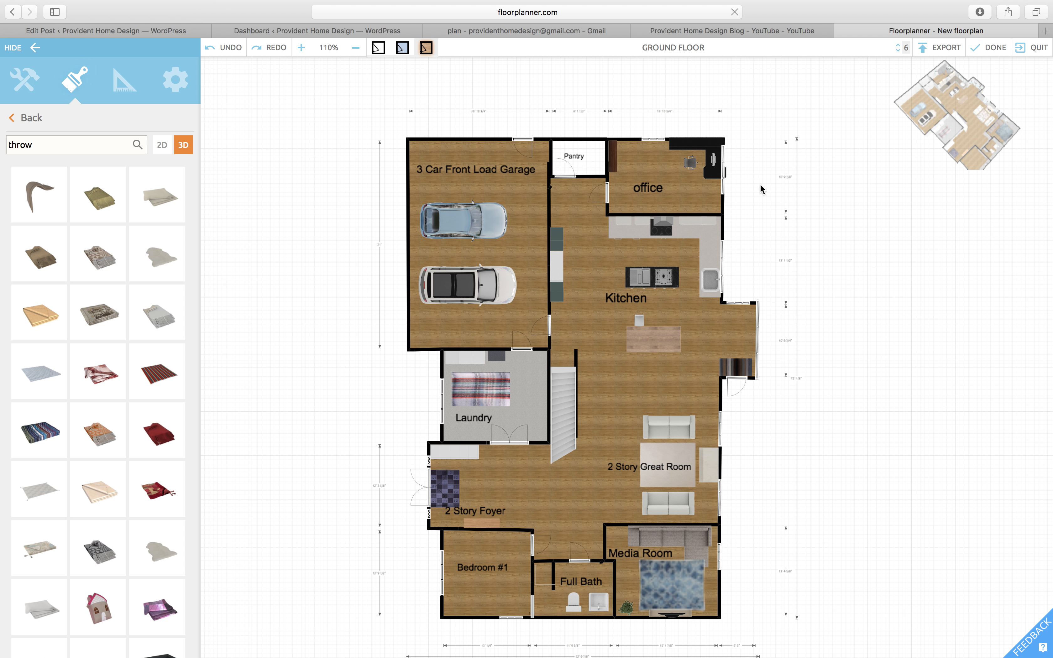